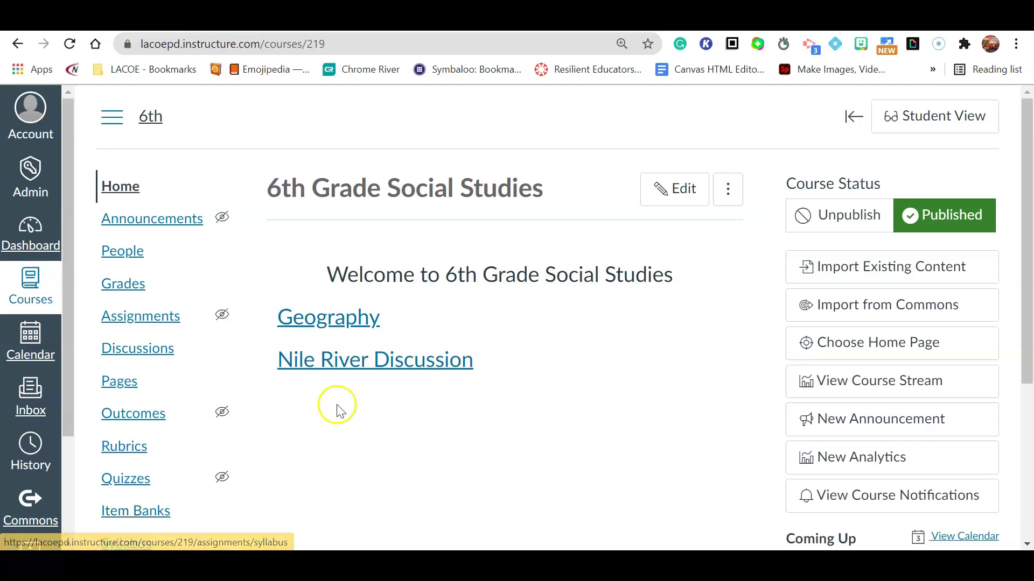
Start a new announcement in the 6th Grade Social Studies course.
scroll(224, 316, down, 4)
scroll(224, 317, up, 4)
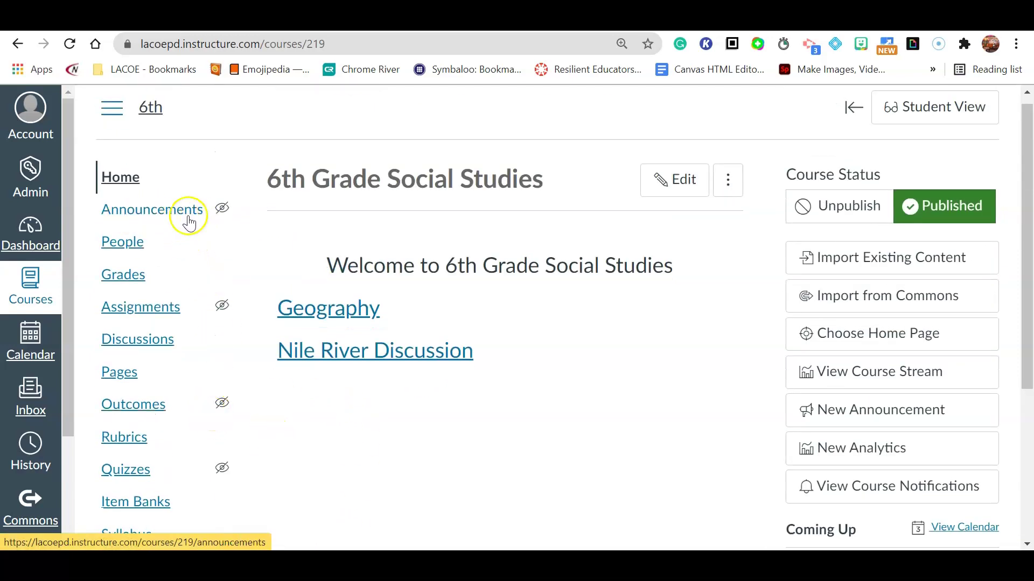
click(161, 219)
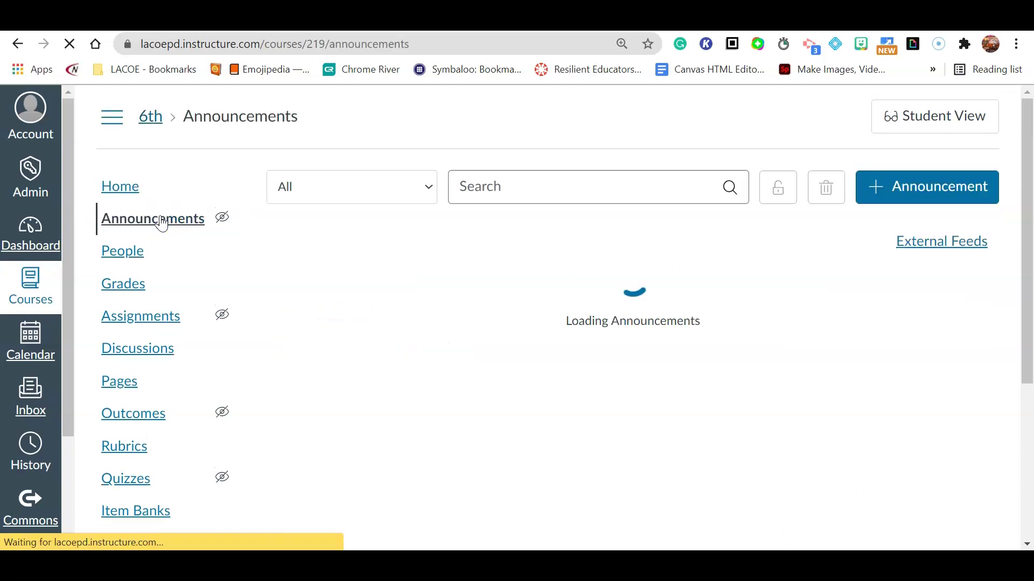
scroll(614, 364, down, 3)
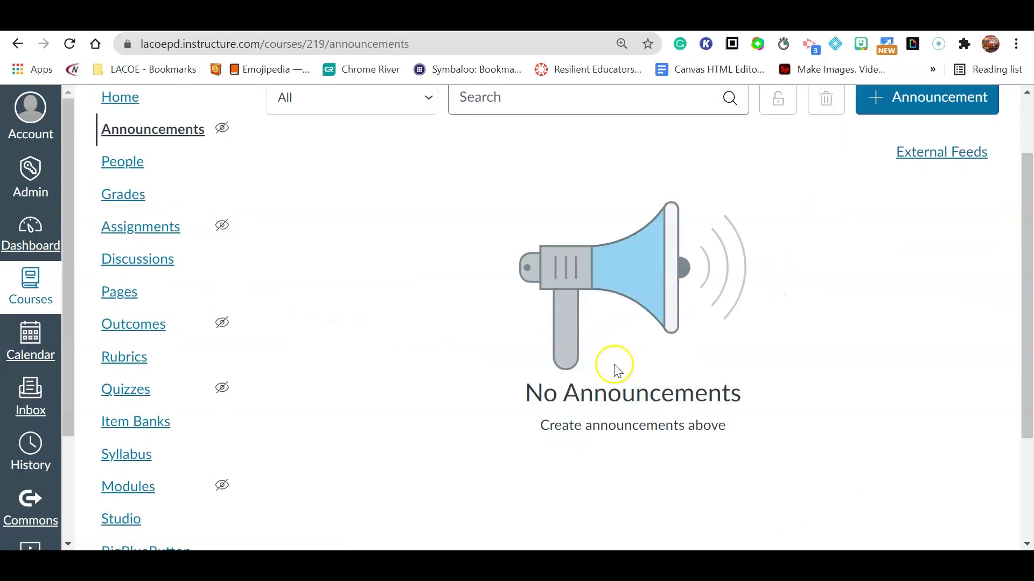
scroll(588, 339, up, 3)
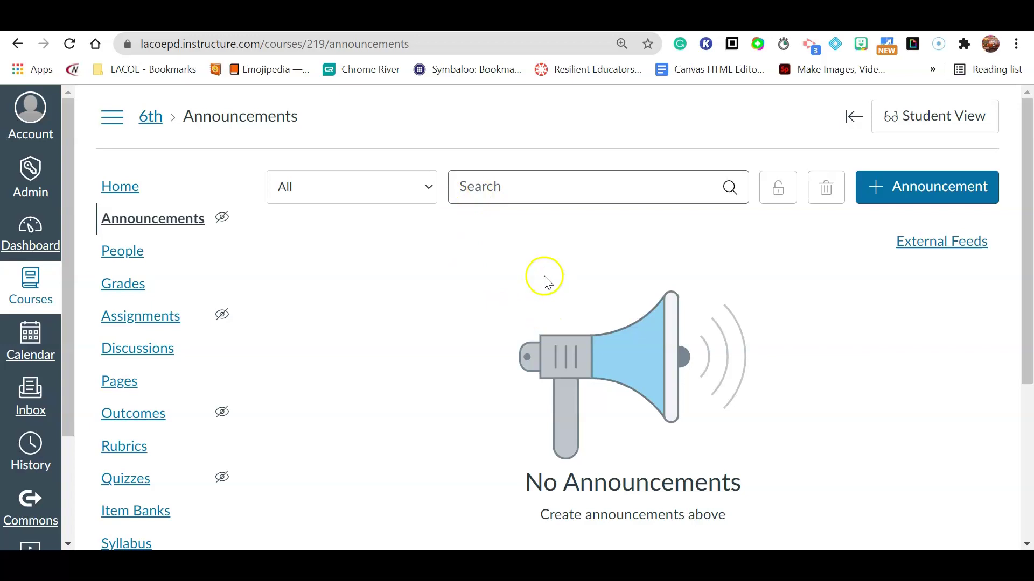
click(896, 208)
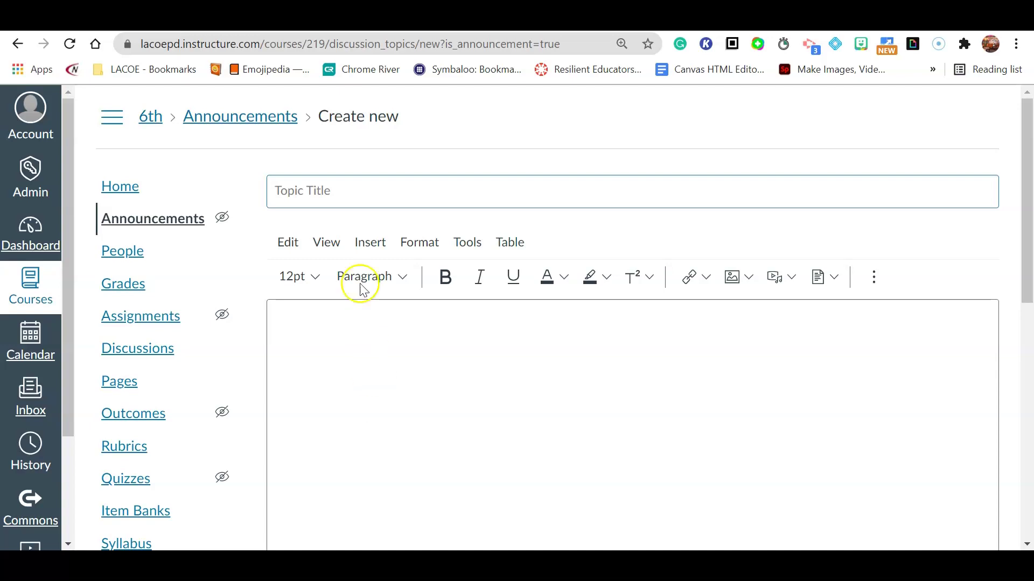
Title the announcement "August 18, 2021".
click(365, 191)
click(363, 199)
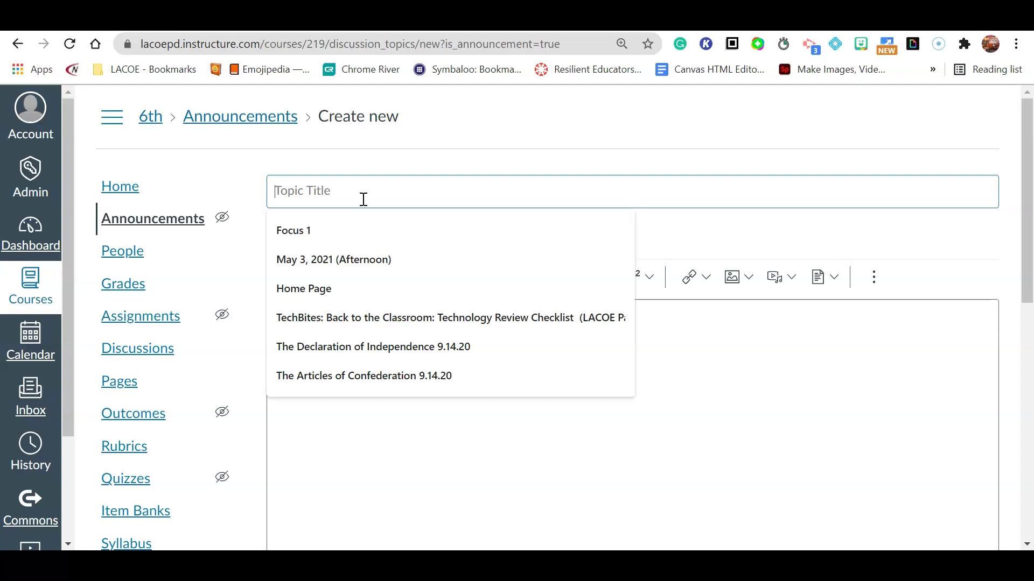
text(August 18, 2021)
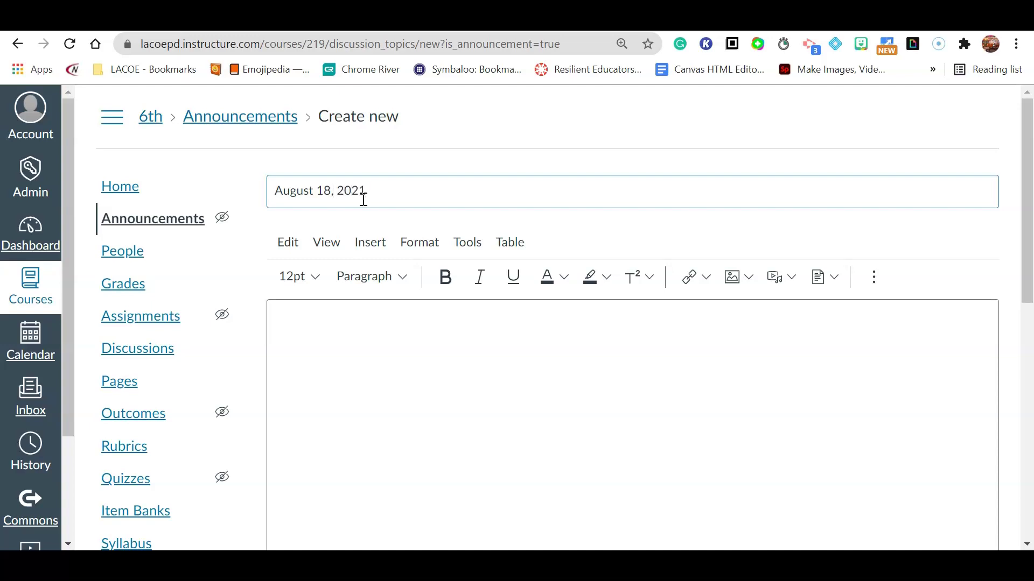
click(429, 224)
scroll(428, 232, down, 3)
click(418, 219)
scroll(411, 226, up, 3)
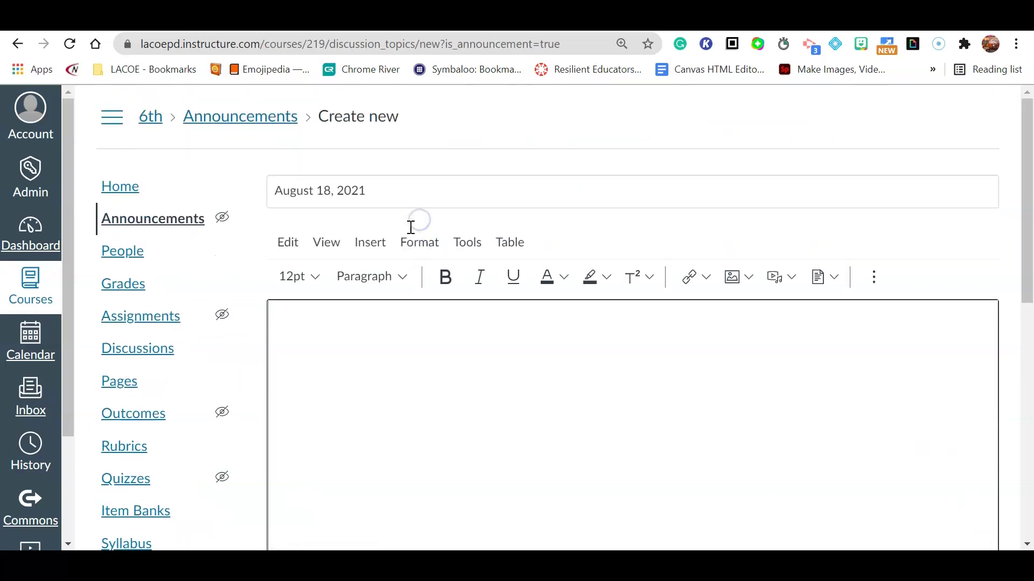
click(323, 203)
click(381, 198)
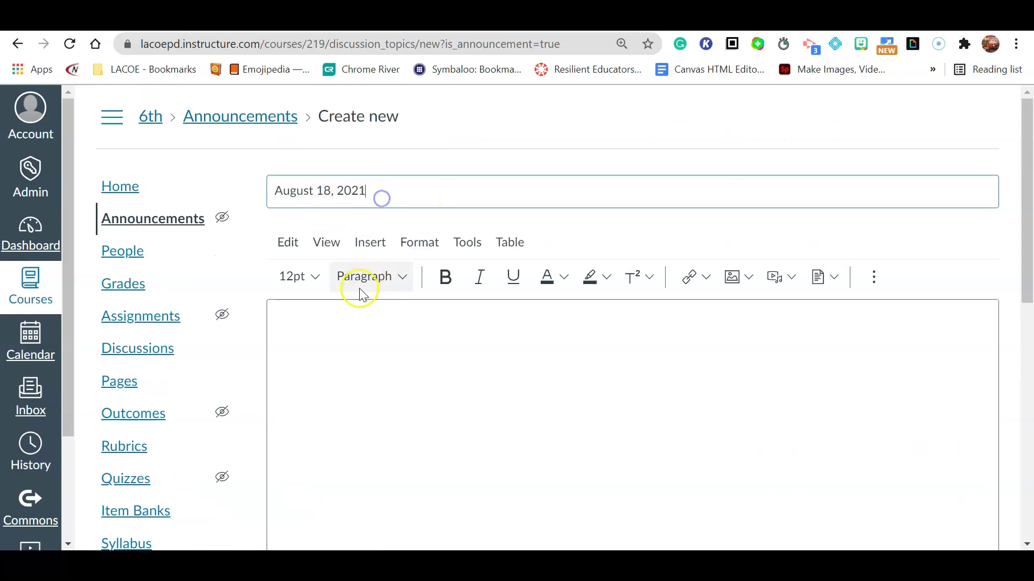
scroll(315, 328, down, 3)
scroll(315, 328, up, 3)
Begin the announcement body with the heading "Today's Agenda" and the item "1) Fill out this form" below it.
click(295, 337)
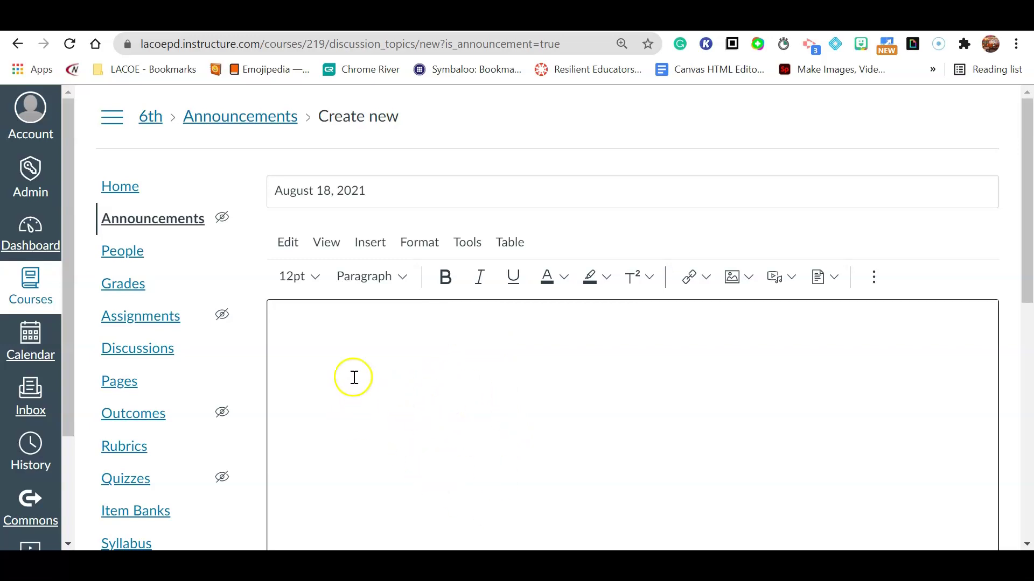
scroll(498, 446, down, 3)
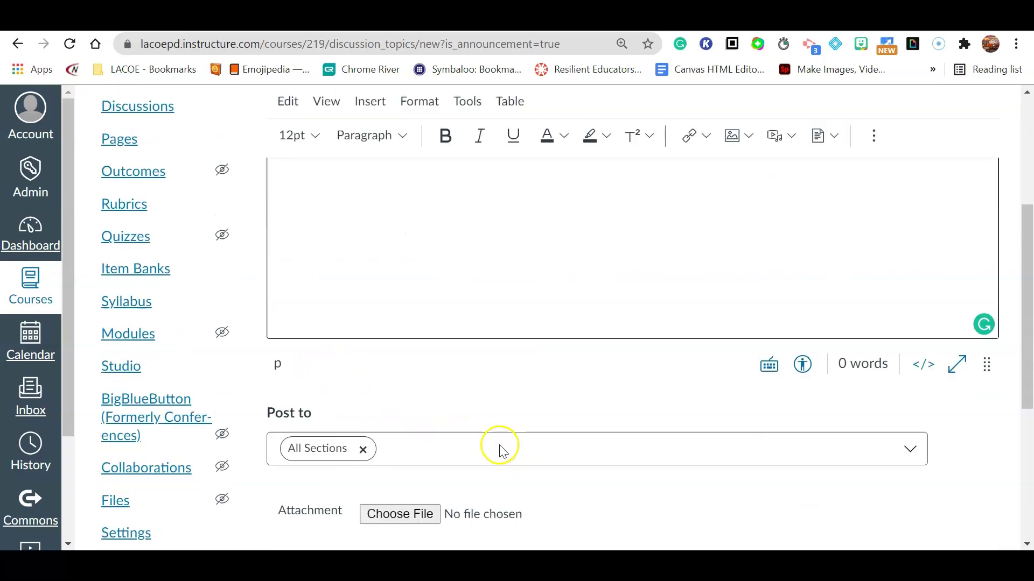
scroll(499, 443, up, 5)
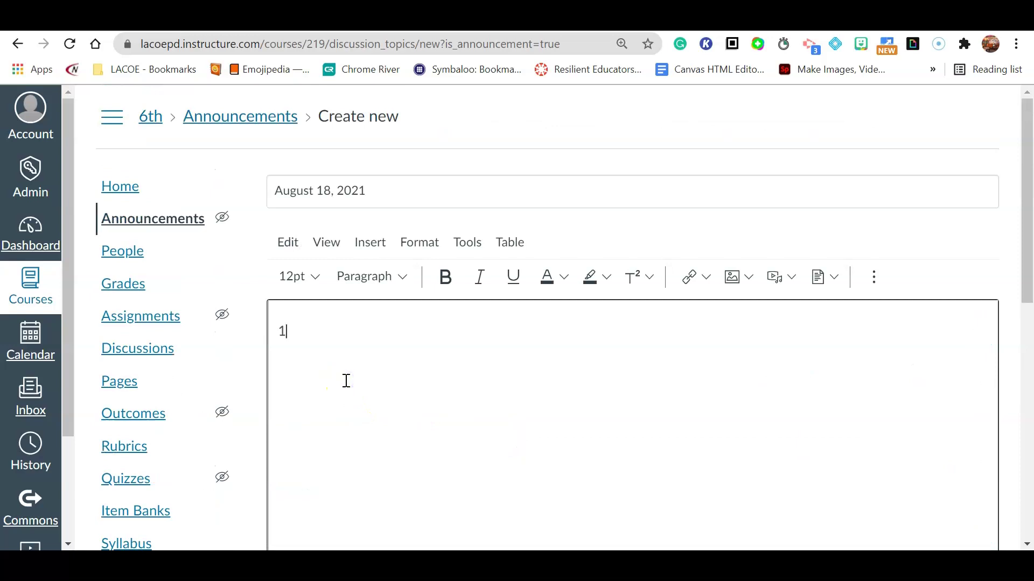
key(BackSpace)
key(BackSpace)
text(Tod)
key(BackSpace)
key(BackSpace)
text(oday's Agenda 1) )
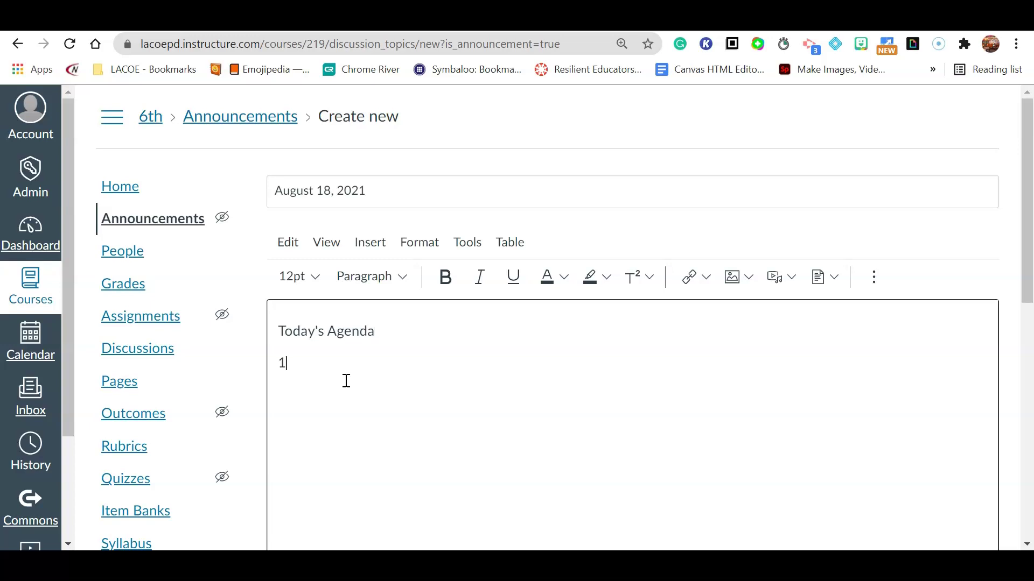
text(Fill out this form)
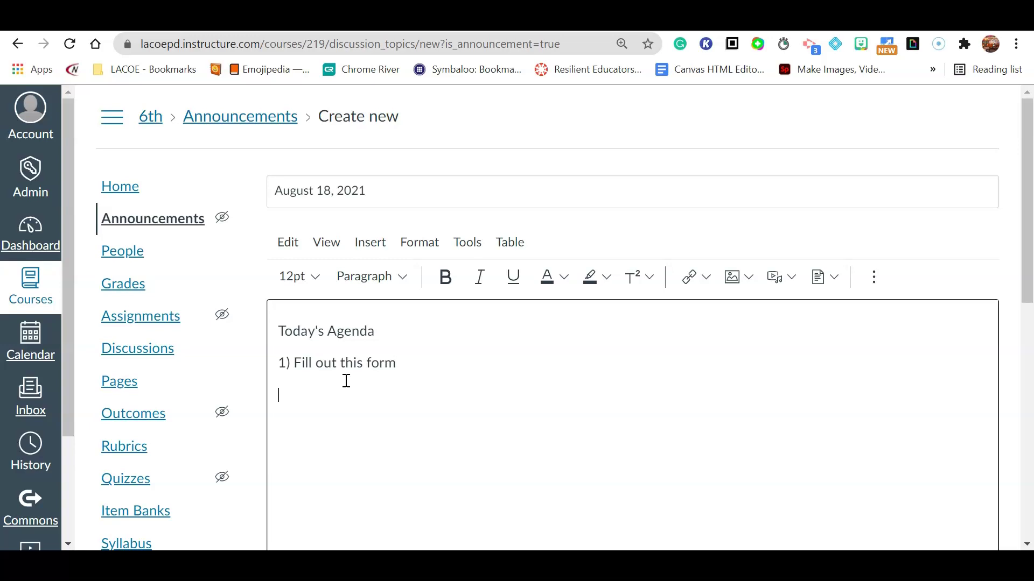
Add the agenda items "2) Read Pages 54-59" and "3) Homework:" on separate lines.
text(Read{agen)
key(BackSpace)
key(BackSpace)
key(BackSpace)
key(BackSpace)
text(Pages 54-59)
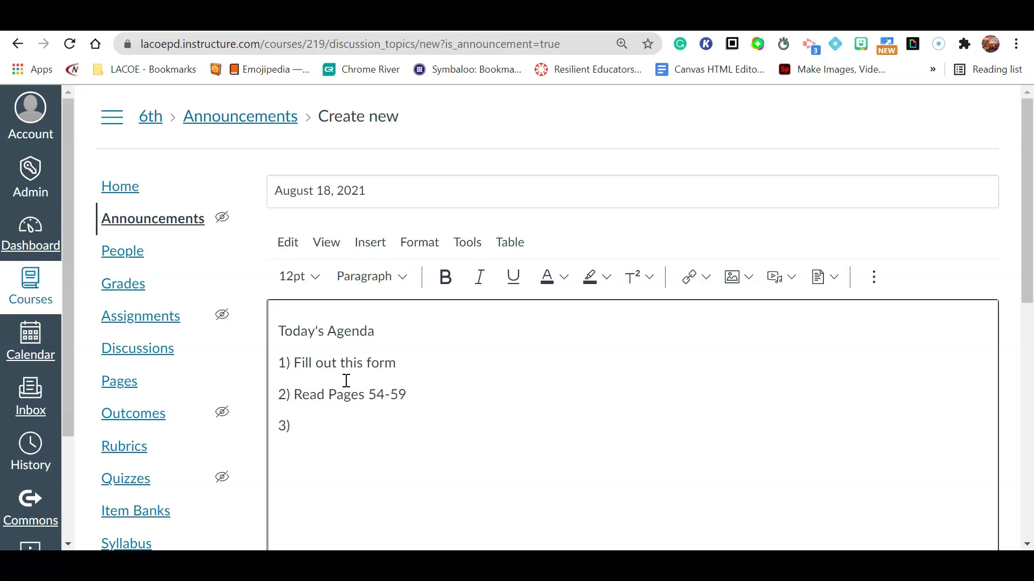
text(Homework:)
scroll(434, 397, down, 3)
scroll(376, 351, up, 2)
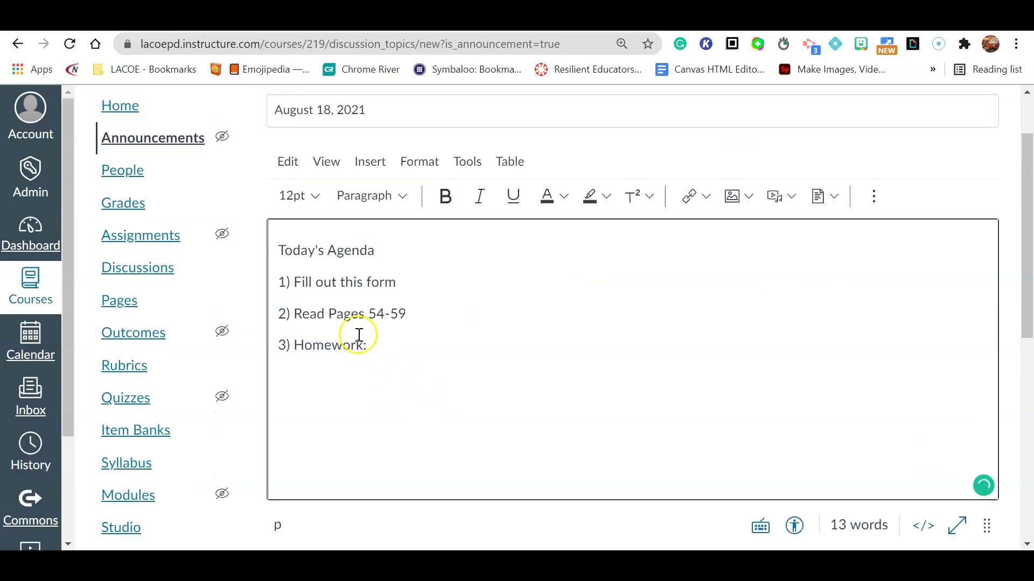
Switch to the Contact Information form in Google Forms and copy its shortened share link.
drag(294, 282, 406, 286)
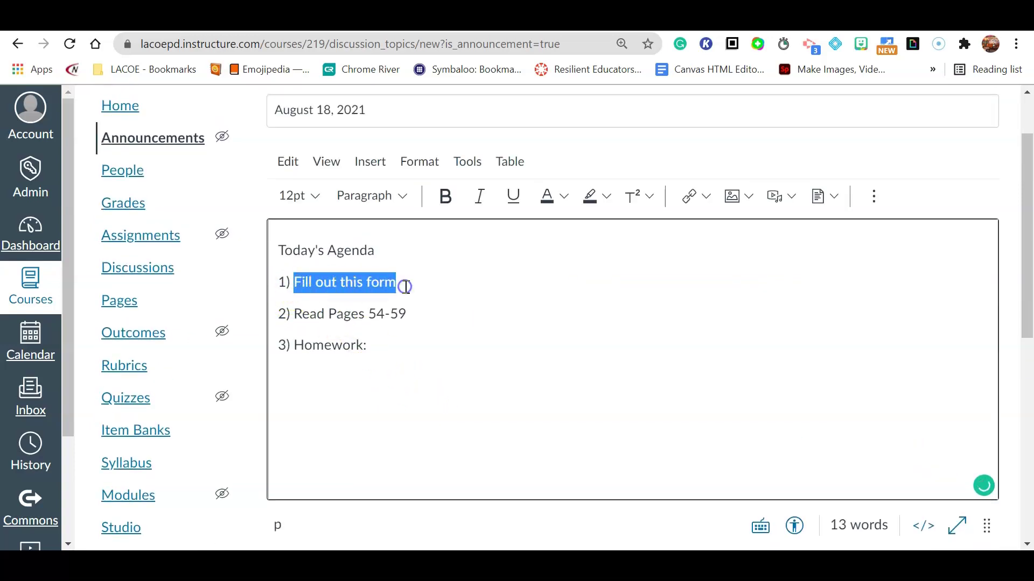
click(397, 335)
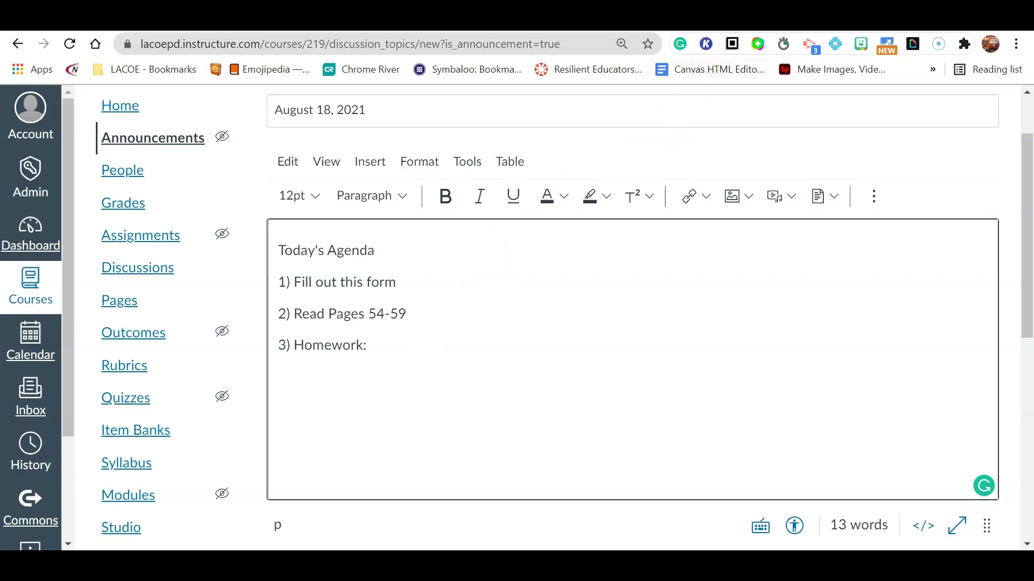
click(694, 24)
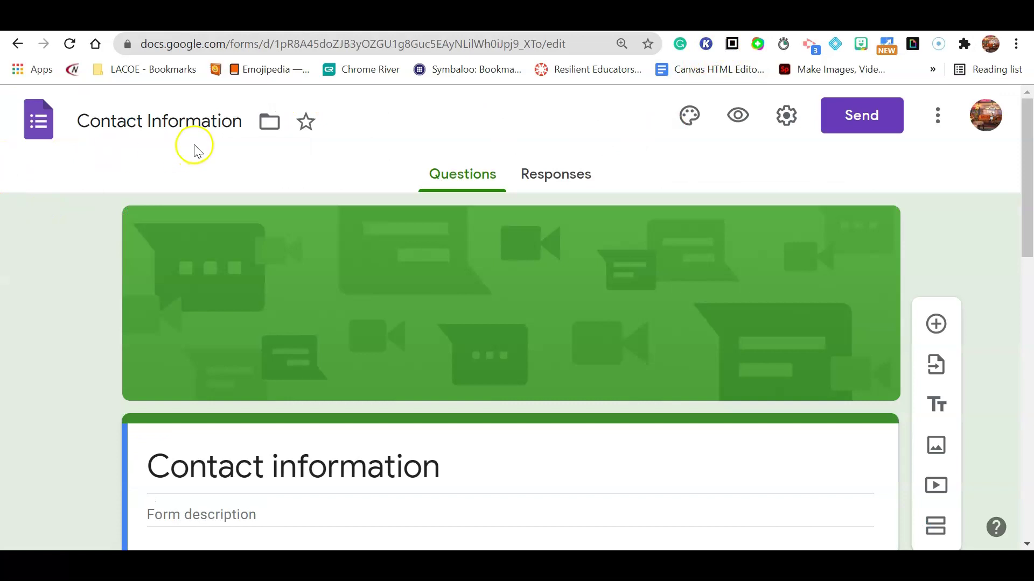
scroll(522, 355, down, 2)
scroll(504, 475, up, 2)
click(876, 134)
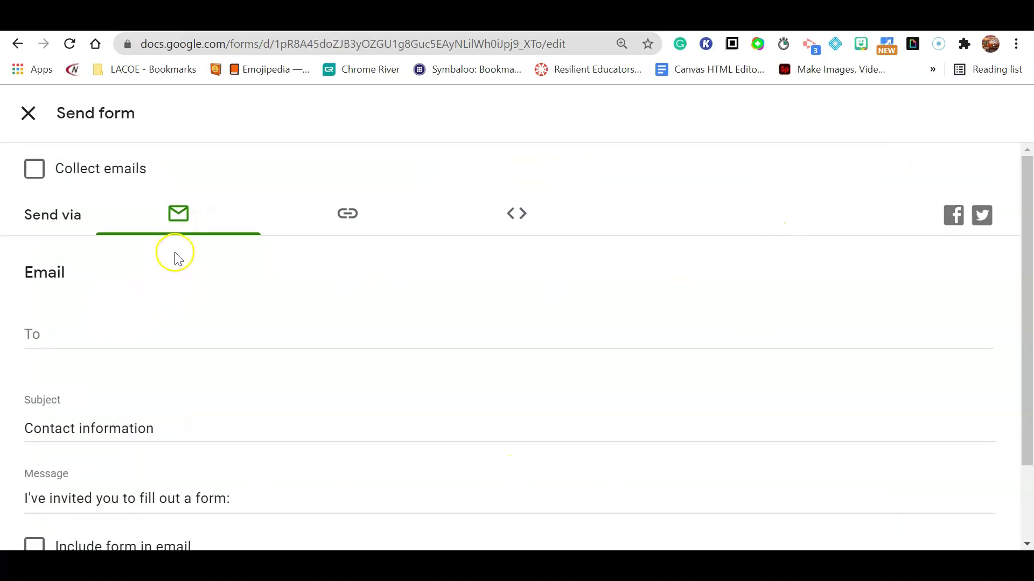
click(341, 218)
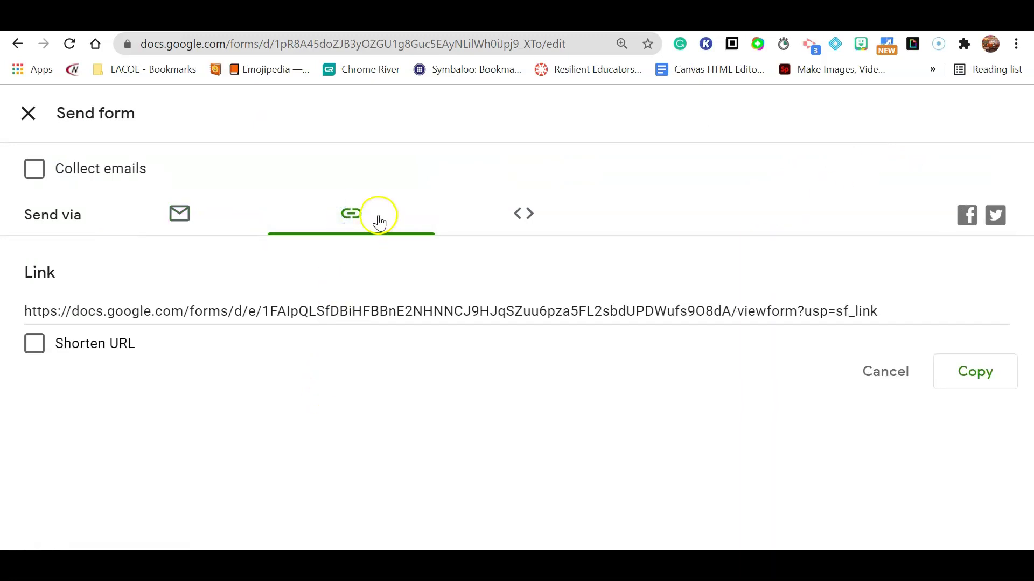
click(115, 313)
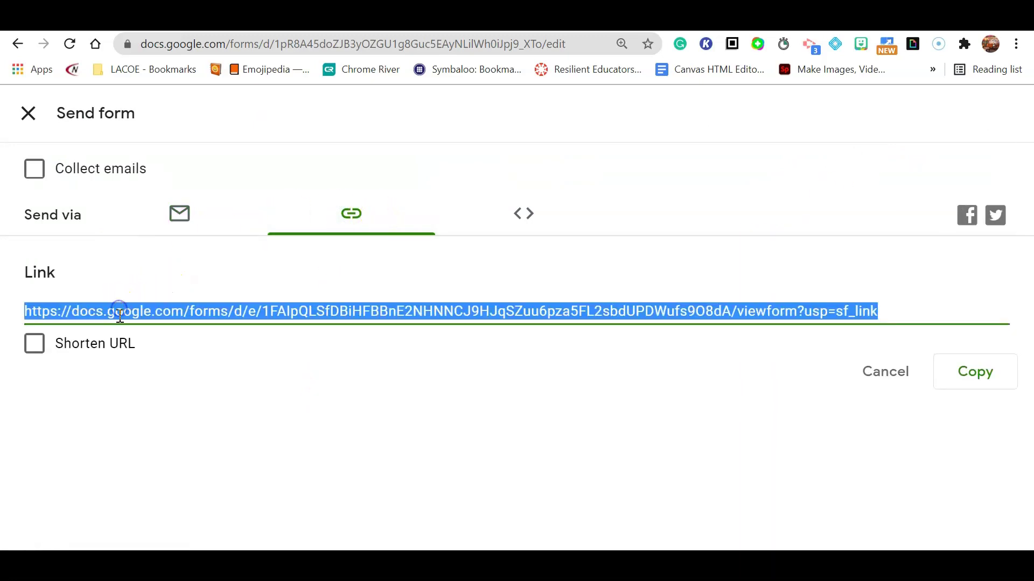
click(56, 353)
right_click(148, 321)
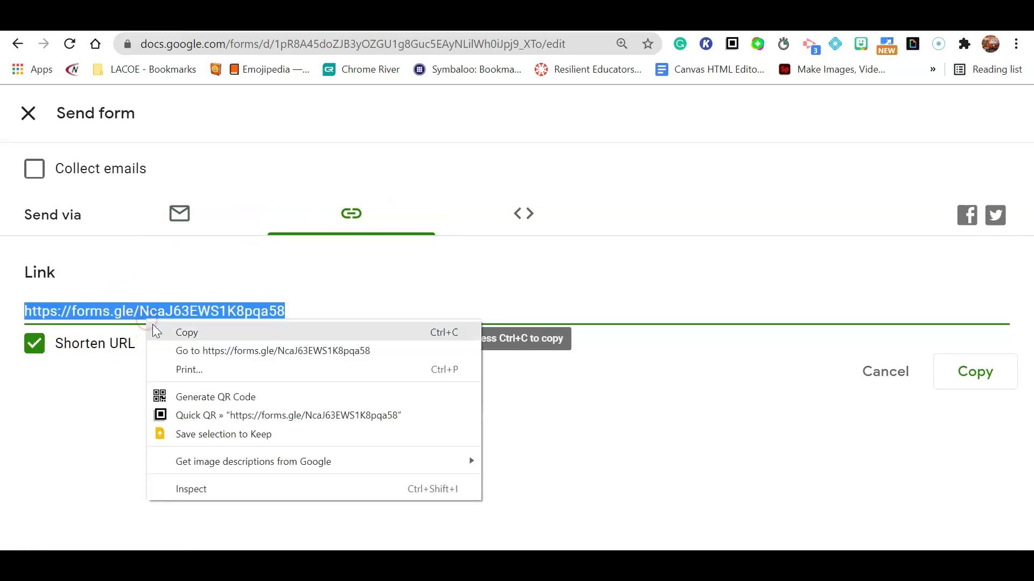
click(156, 332)
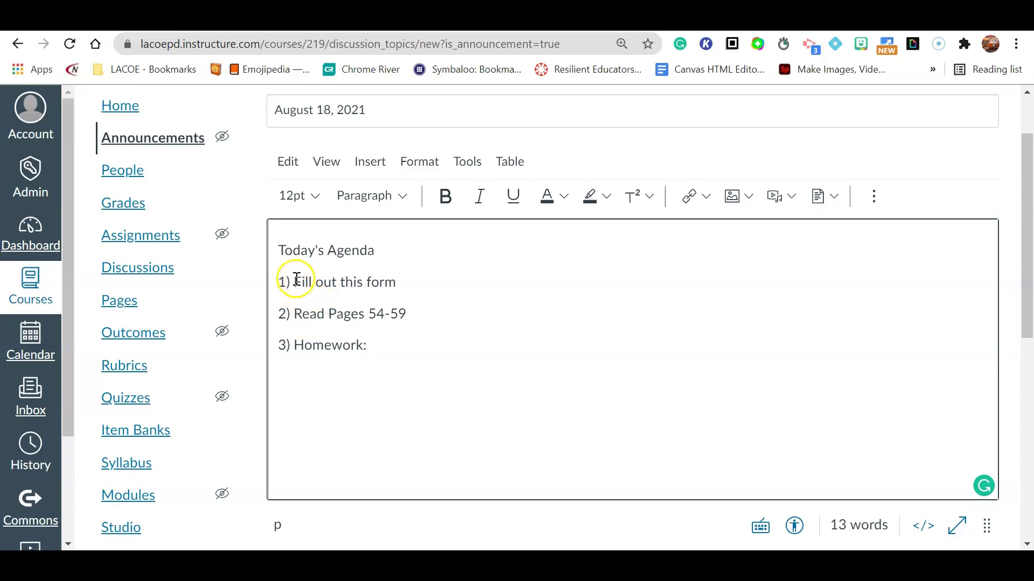
Back in the Canvas announcement, turn "Fill out this form" into an external link using the copied form URL.
drag(295, 282, 401, 281)
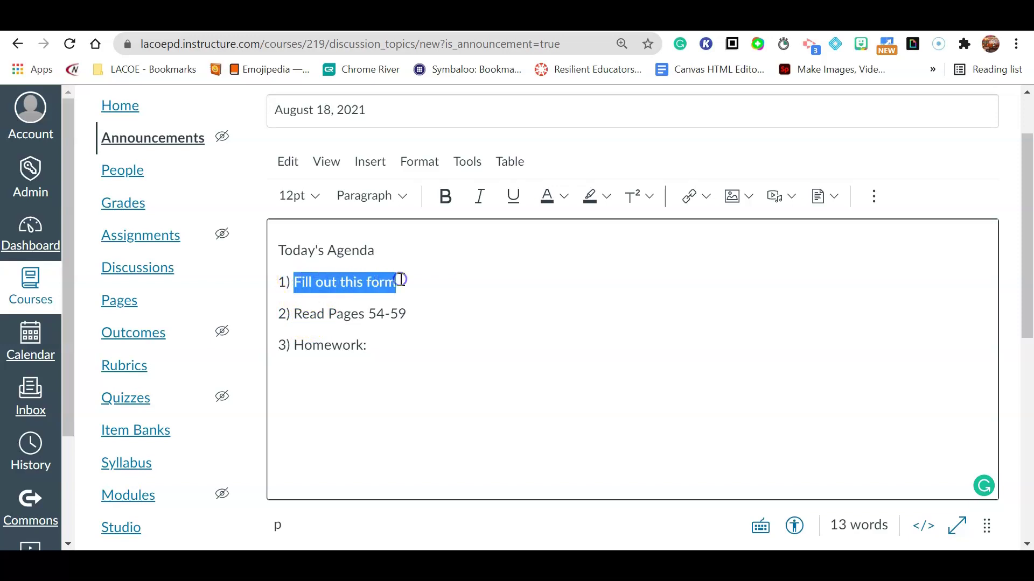
click(371, 173)
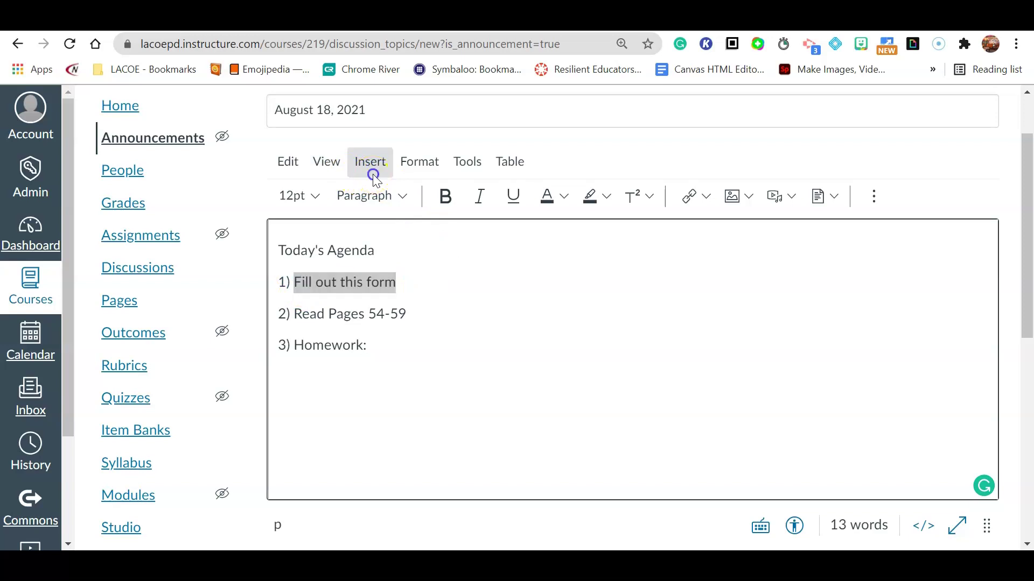
click(377, 195)
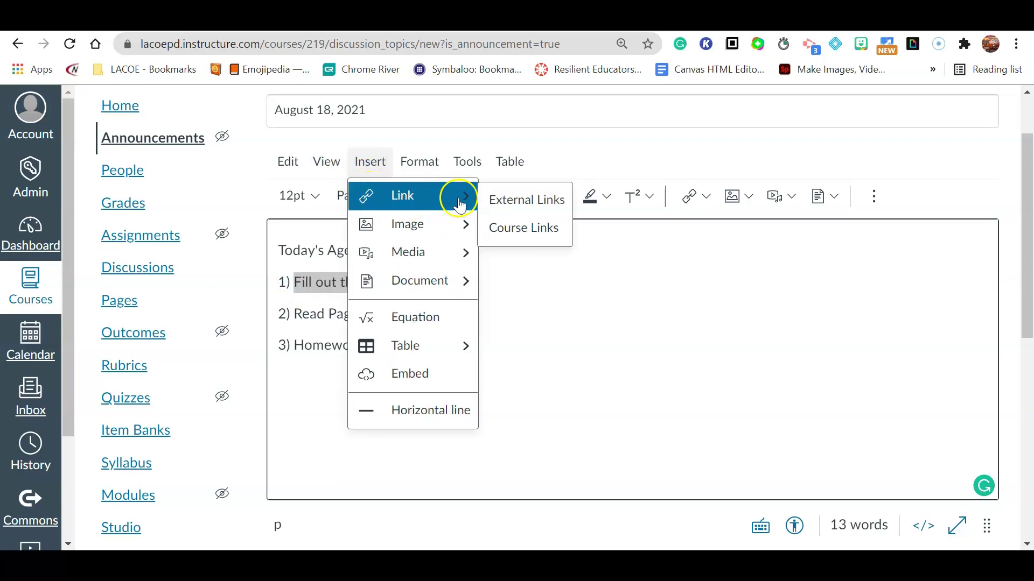
click(487, 197)
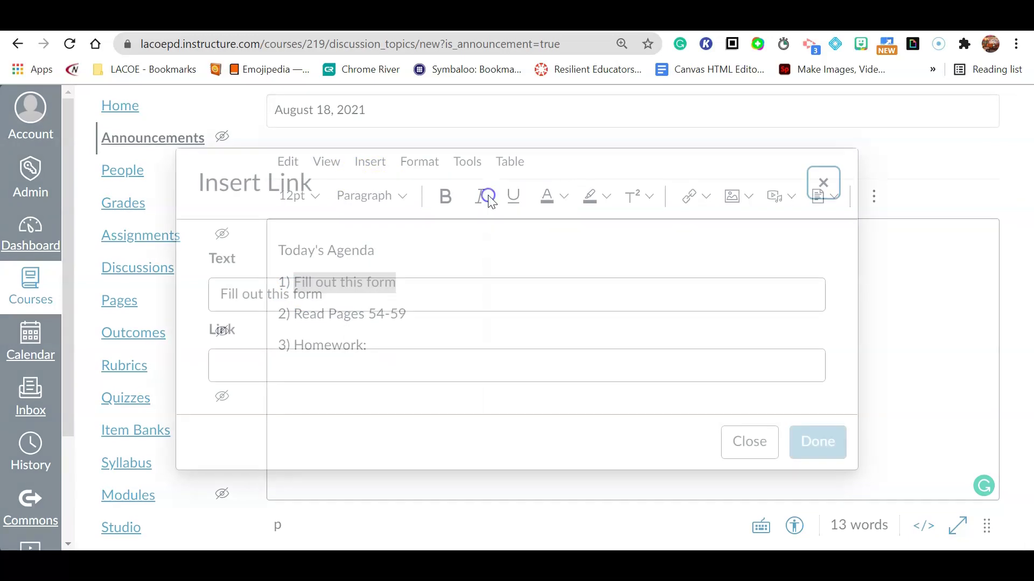
click(280, 363)
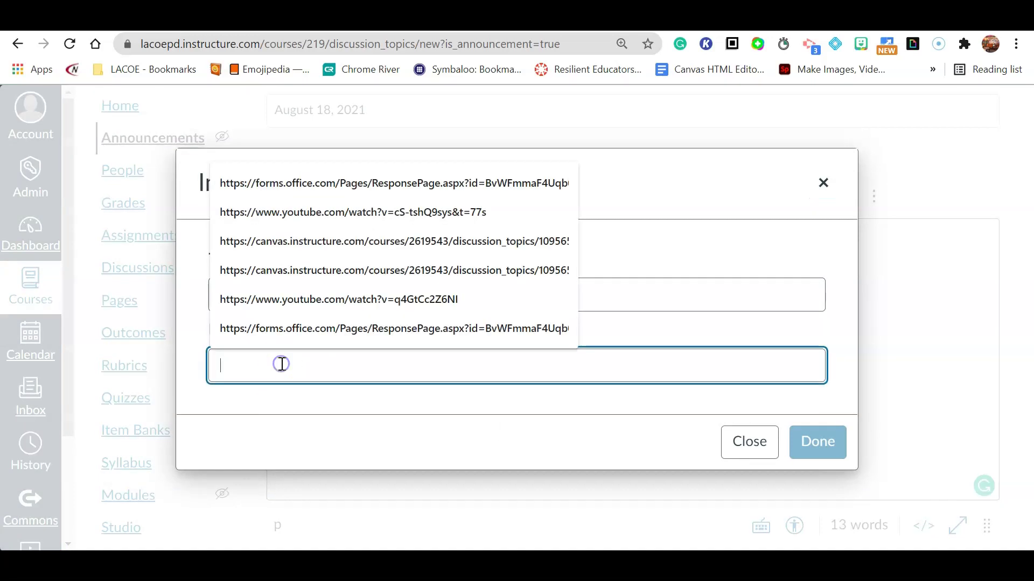
key(ctrl+v)
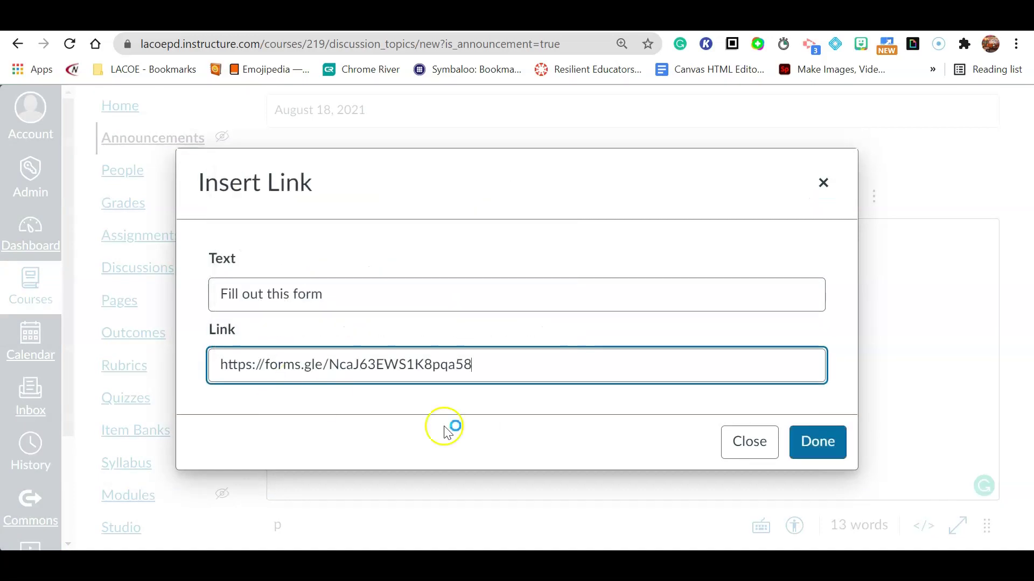
click(802, 440)
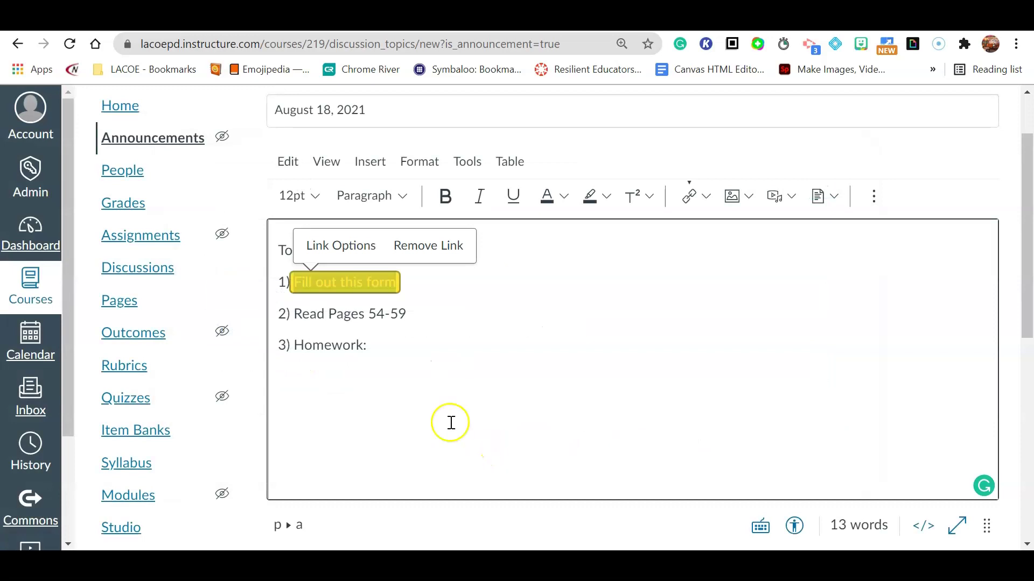
Replace "Homework:" in the third agenda item with "Discussion".
click(386, 415)
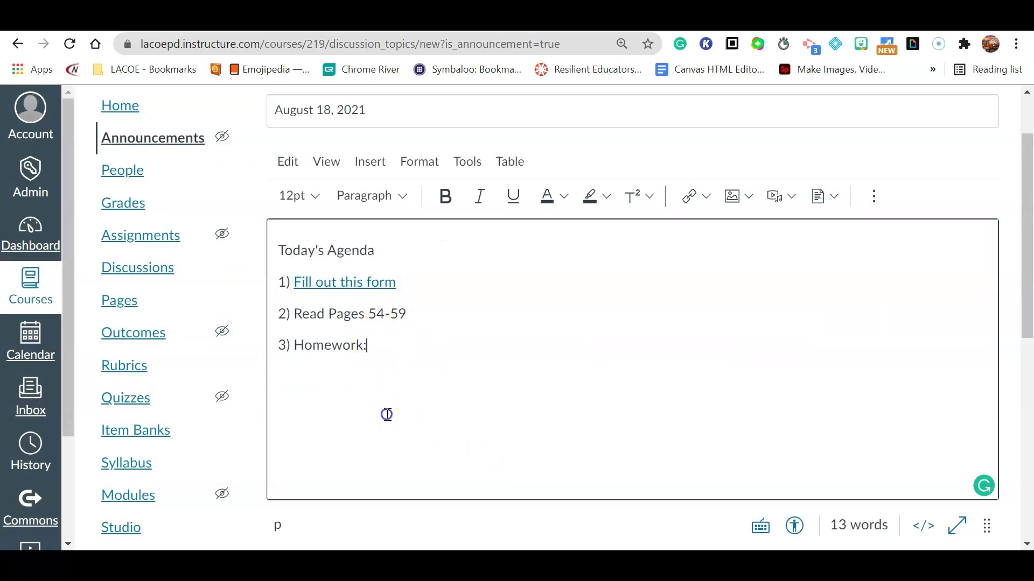
drag(383, 348, 293, 345)
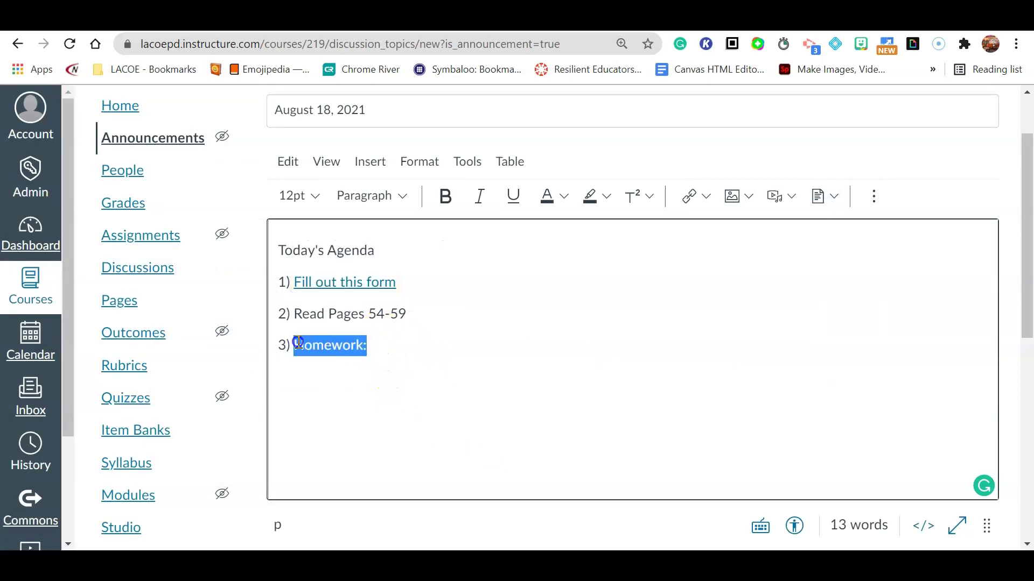
text(Discussion)
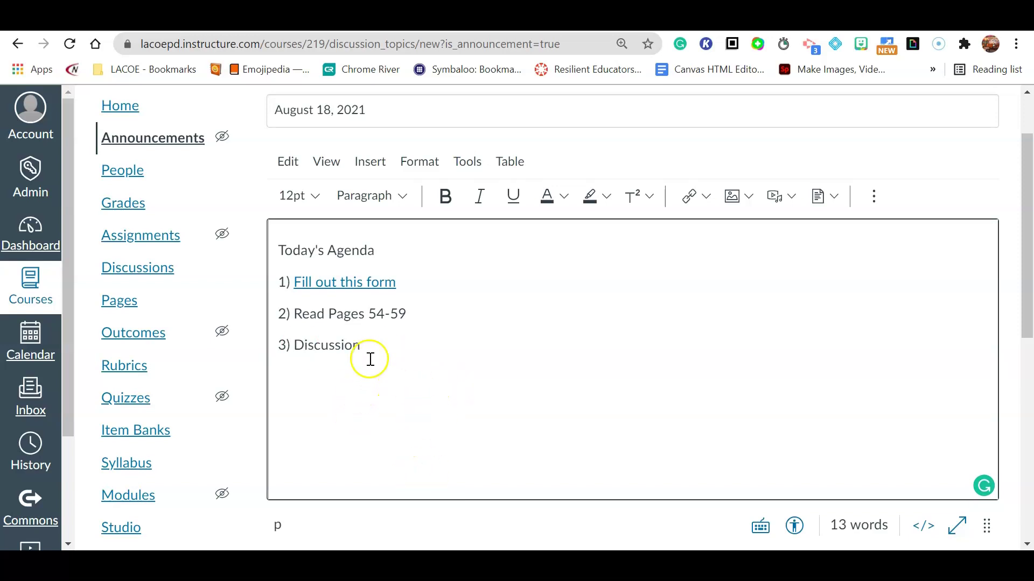
Link the word "Discussion" in the third agenda item to the course discussion "Importance of the Nile River".
drag(294, 345, 363, 342)
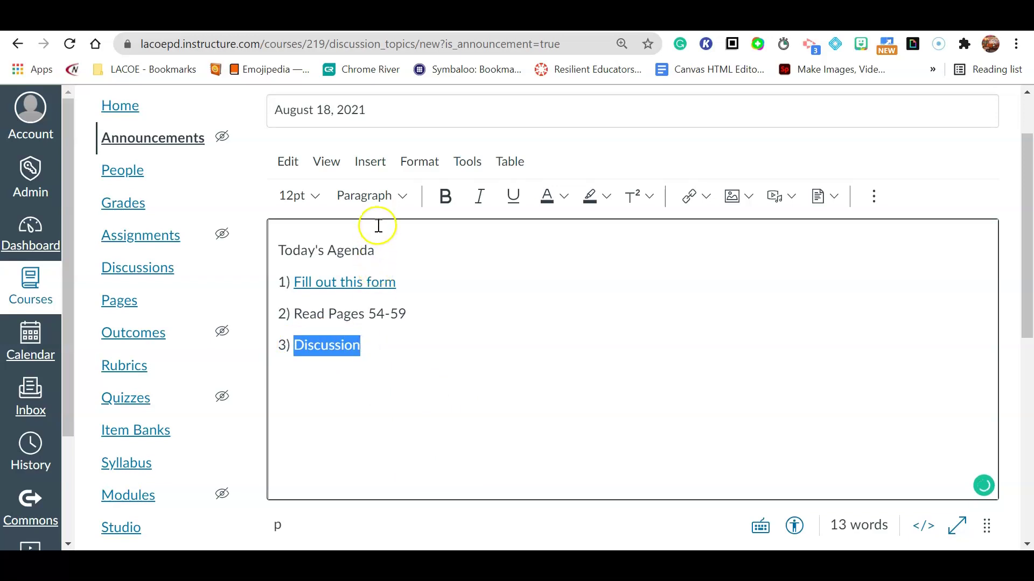
click(369, 160)
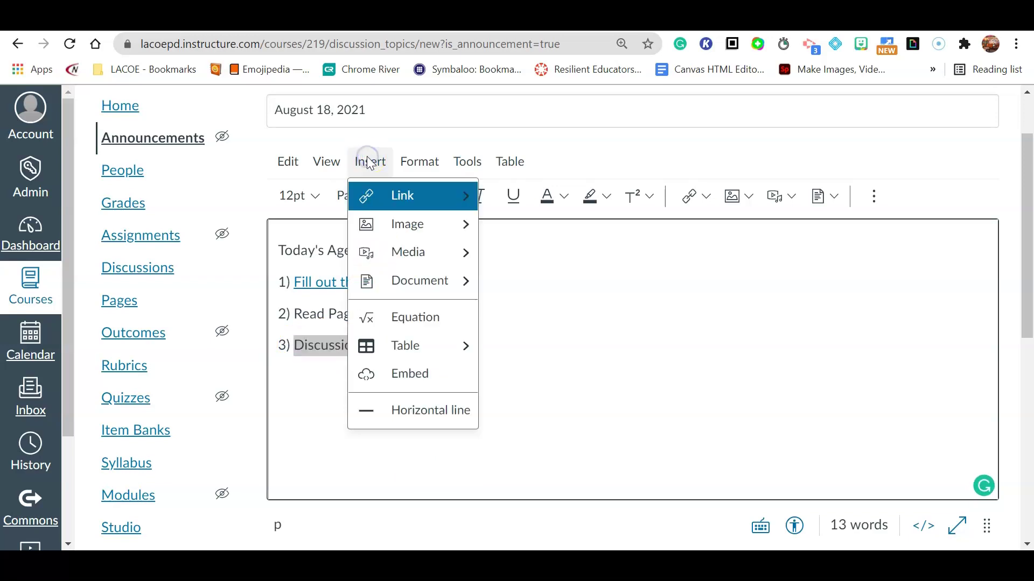
mouse_move(392, 195)
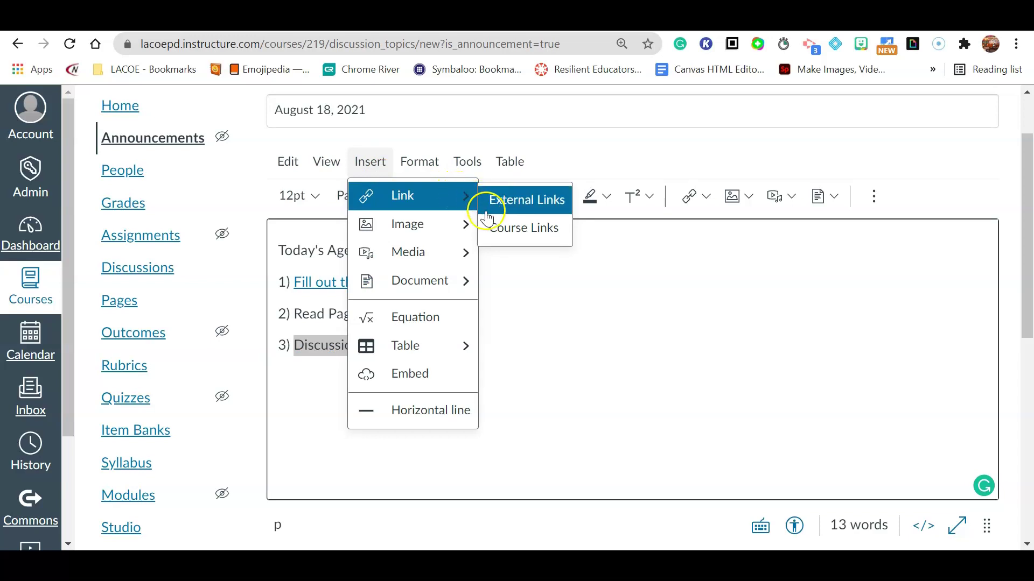
click(503, 231)
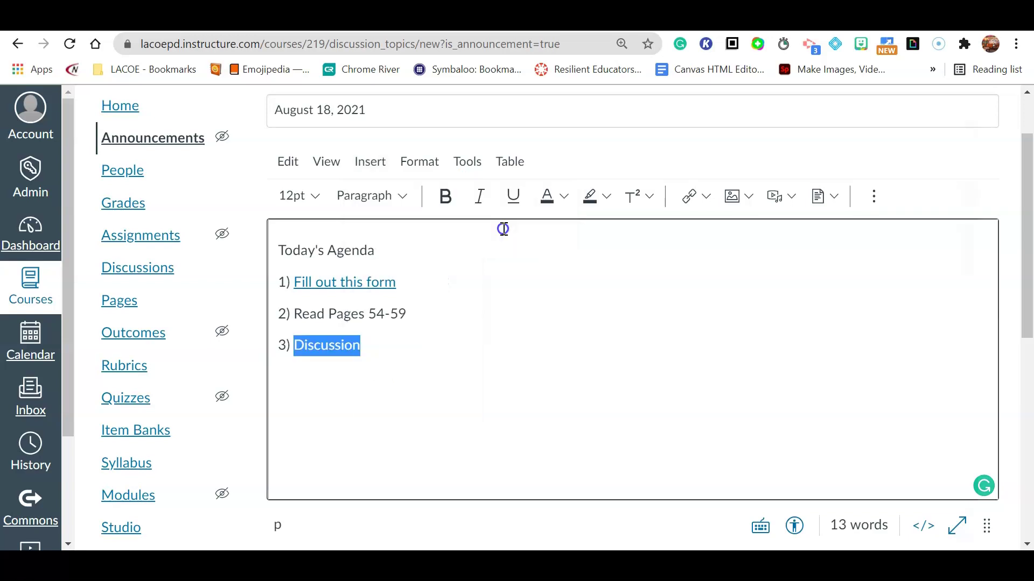
scroll(630, 406, down, 1)
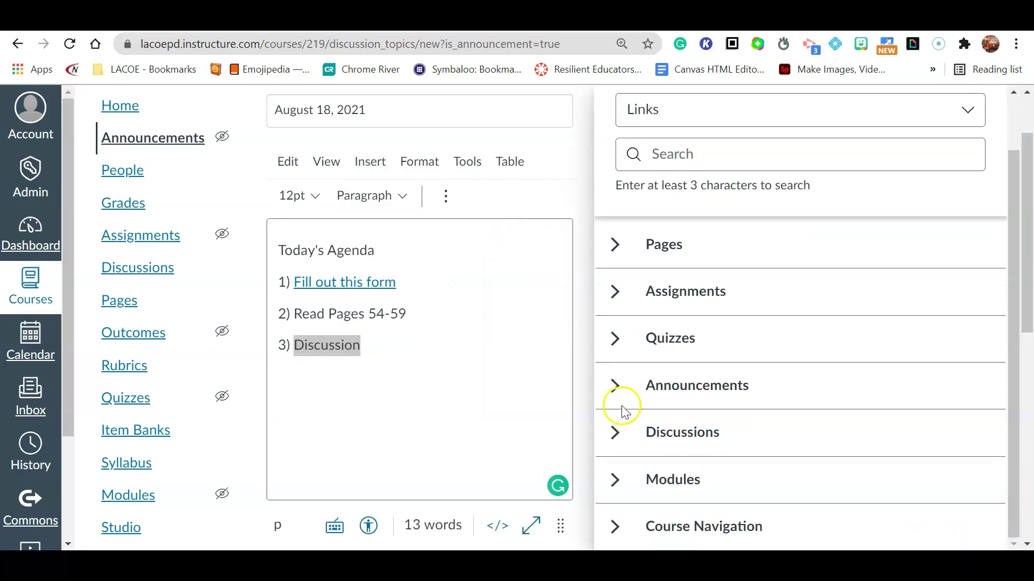
click(615, 393)
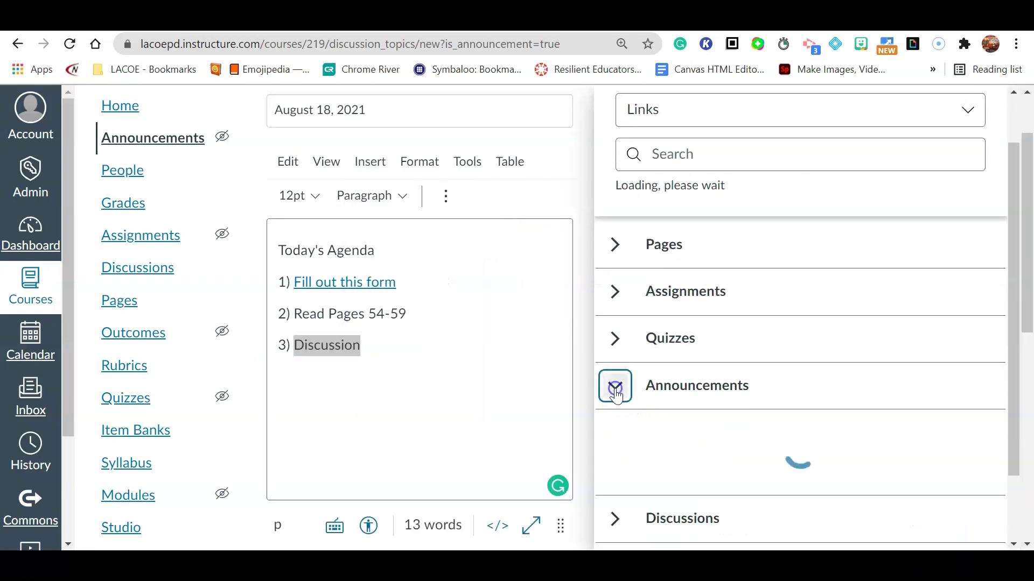
scroll(627, 405, down, 1)
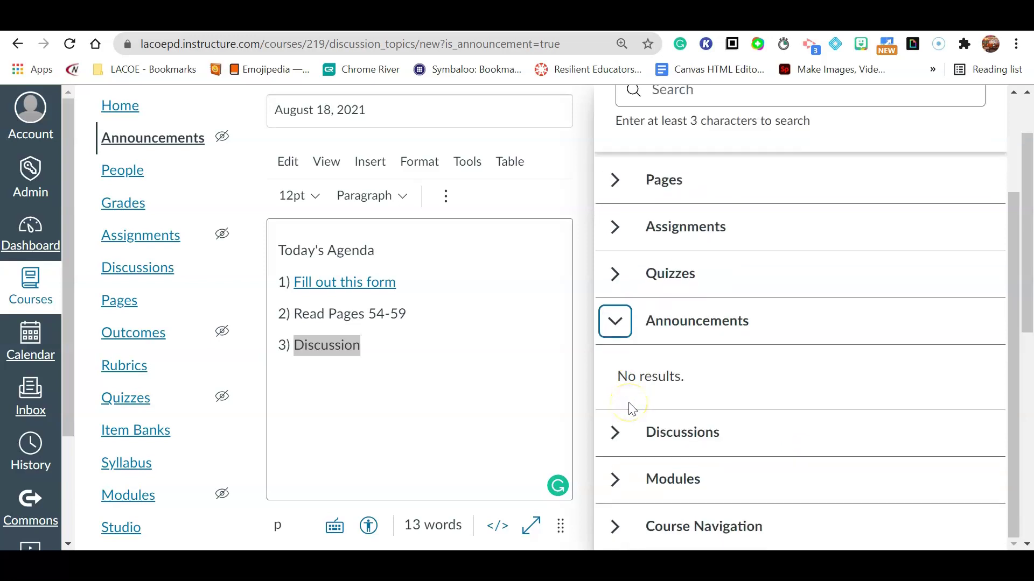
scroll(632, 409, down, 1)
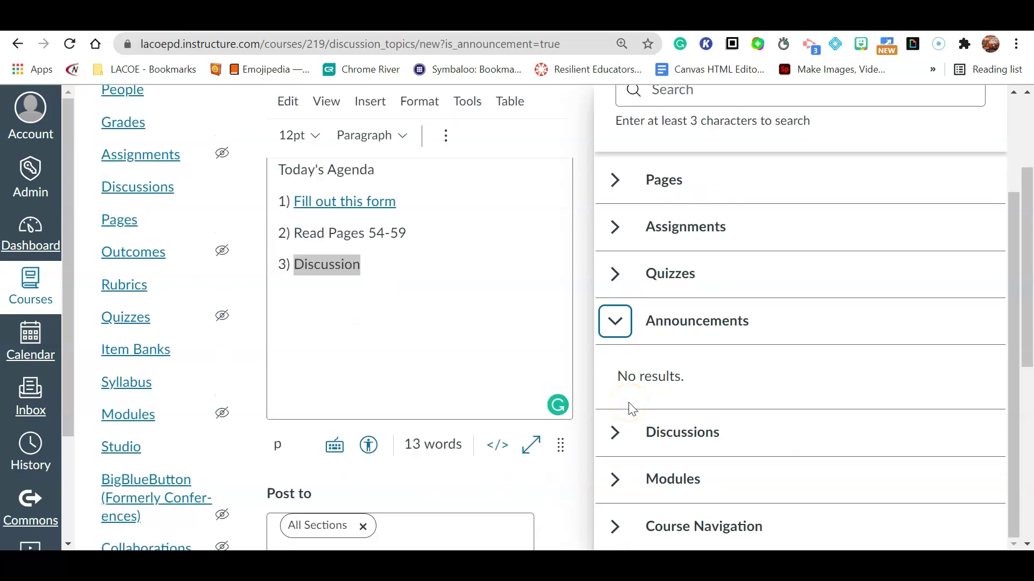
click(614, 436)
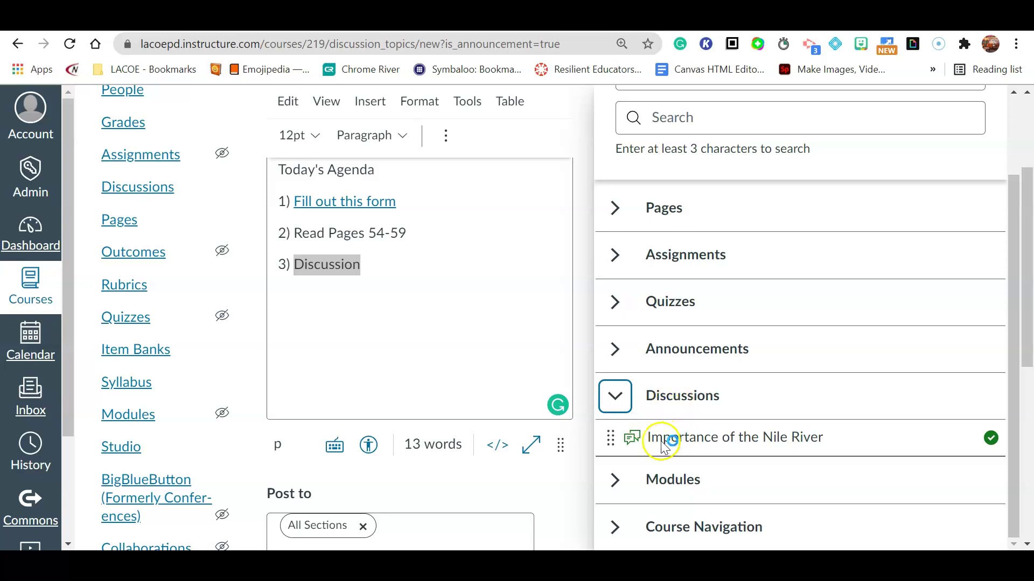
click(676, 442)
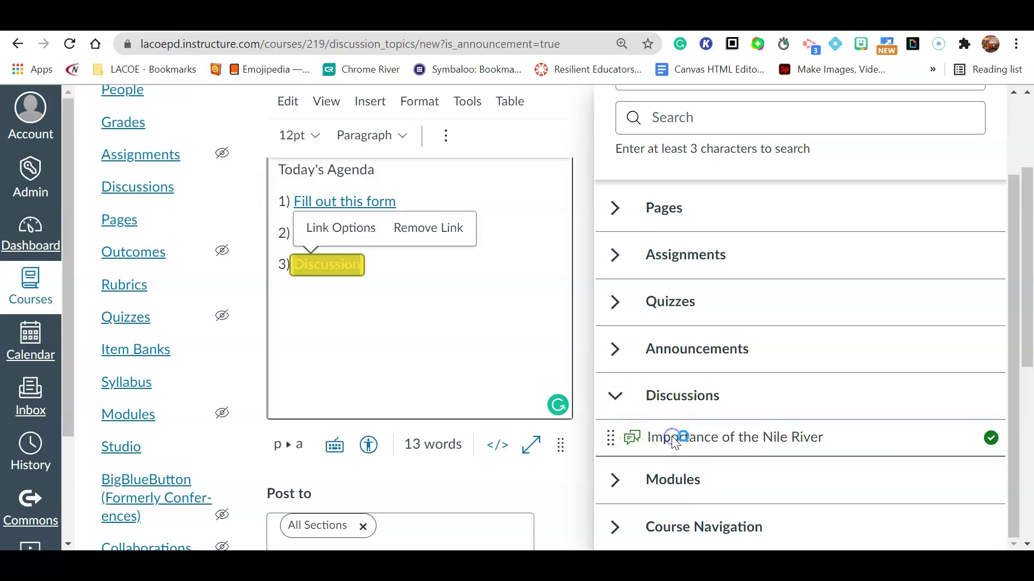
click(386, 315)
scroll(670, 342, up, 5)
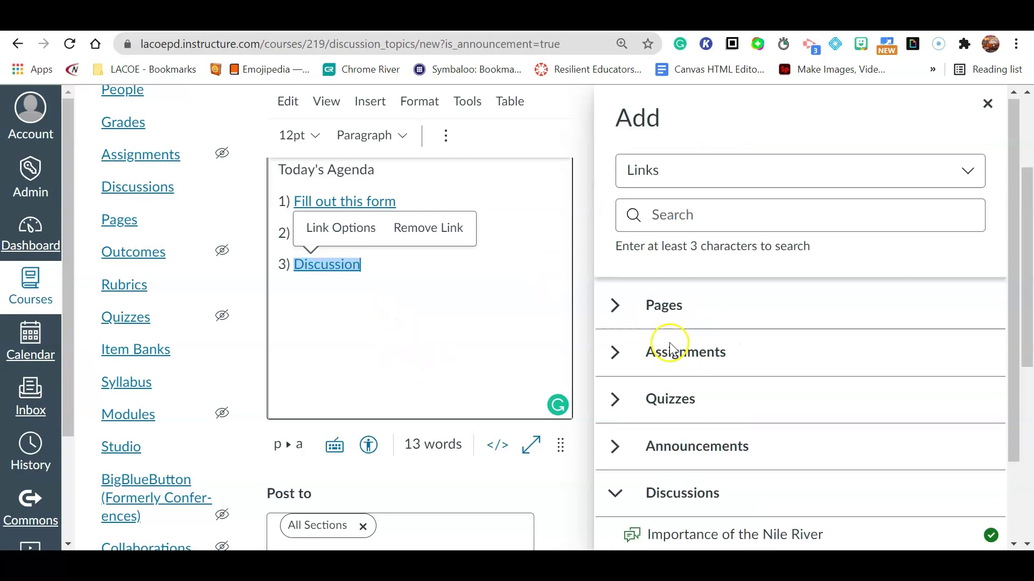
click(986, 105)
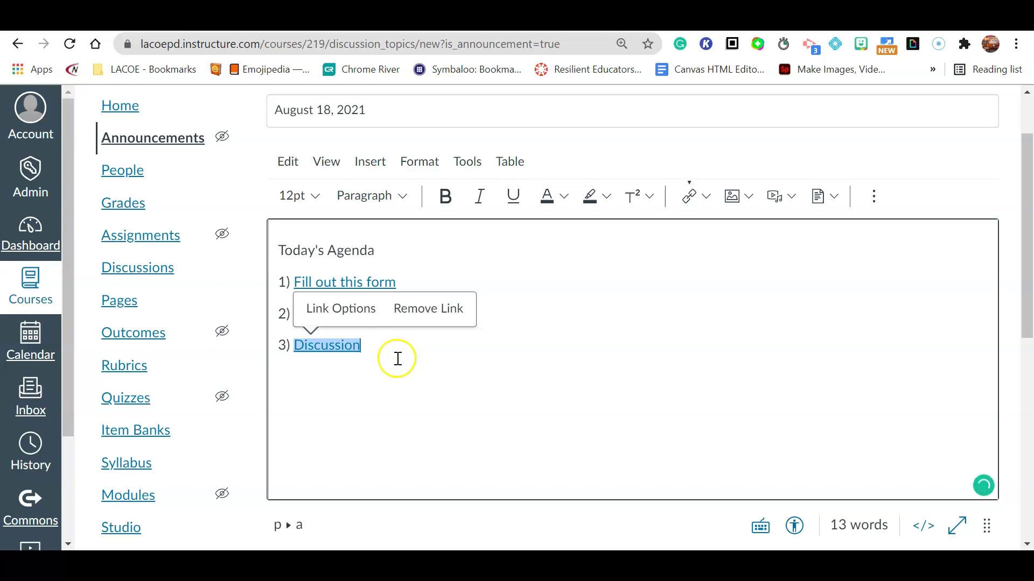
Attach the file "CIS Canvas Reboot (2)" PDF from the Downloads folder to the announcement.
scroll(397, 359, down, 5)
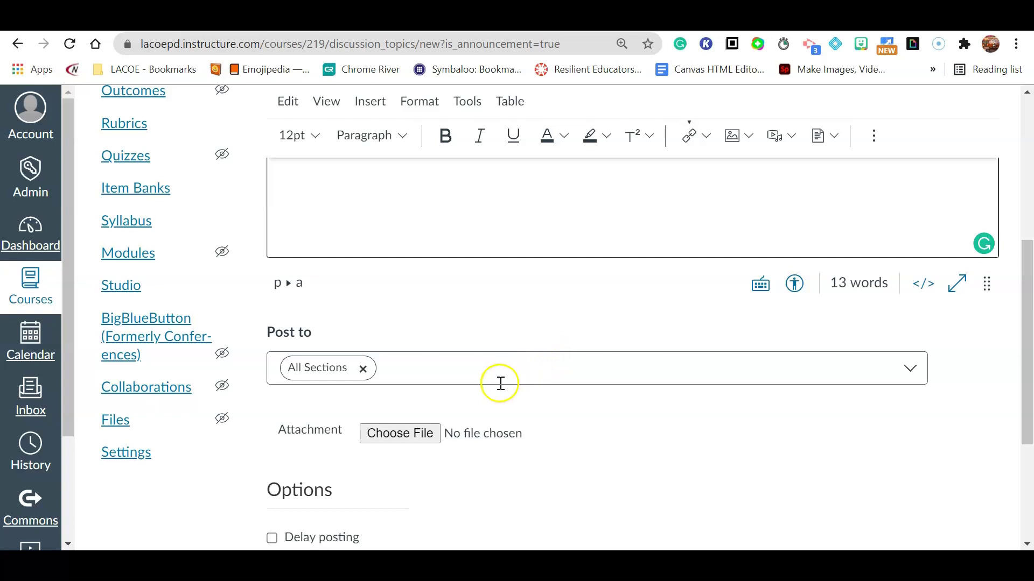
scroll(498, 385, down, 3)
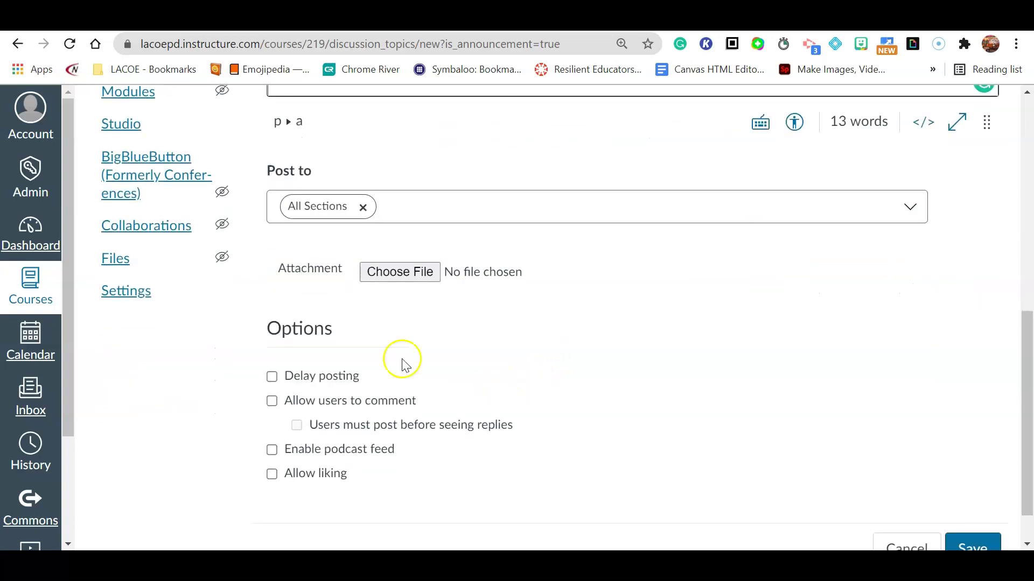
click(400, 283)
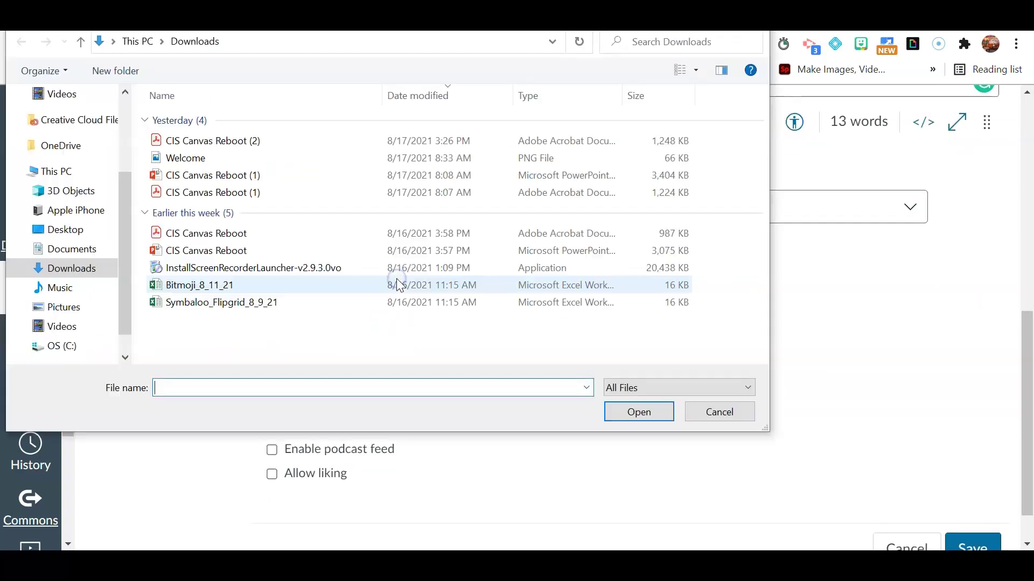
click(199, 143)
click(630, 415)
Allow user comments, the podcast feed and liking for the announcement without delayed posting, and save it.
scroll(512, 377, down, 1)
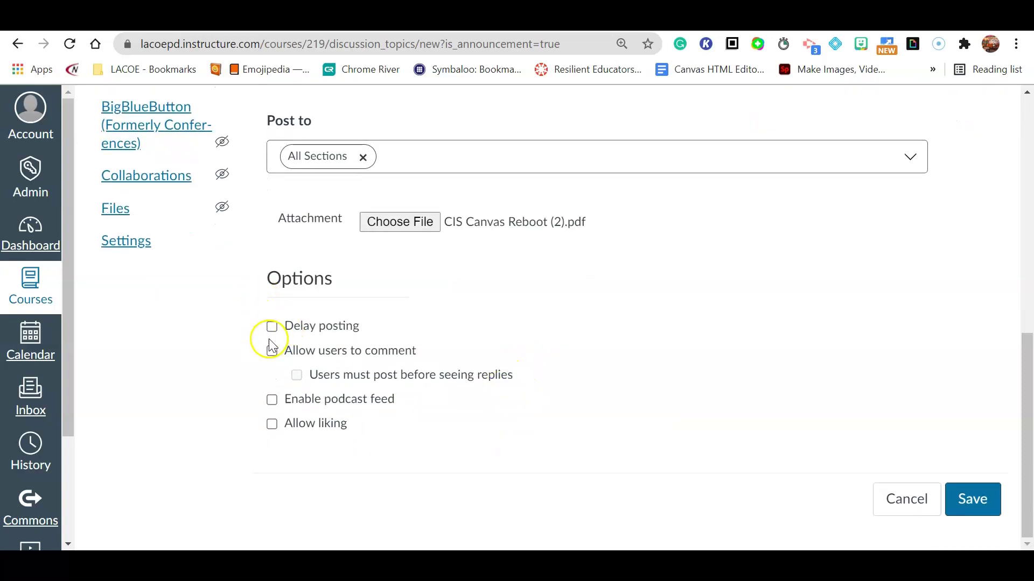
click(272, 328)
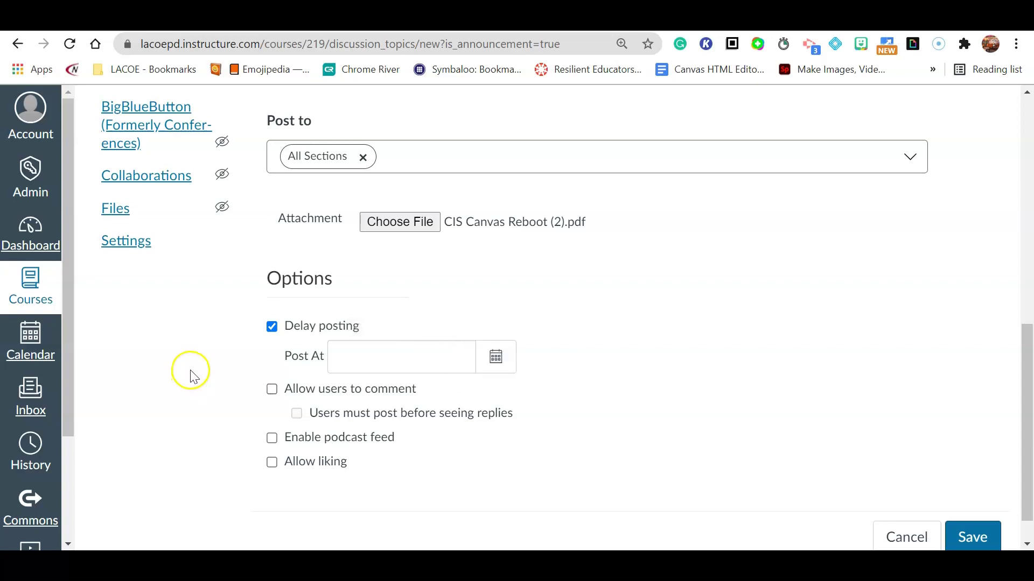
click(274, 329)
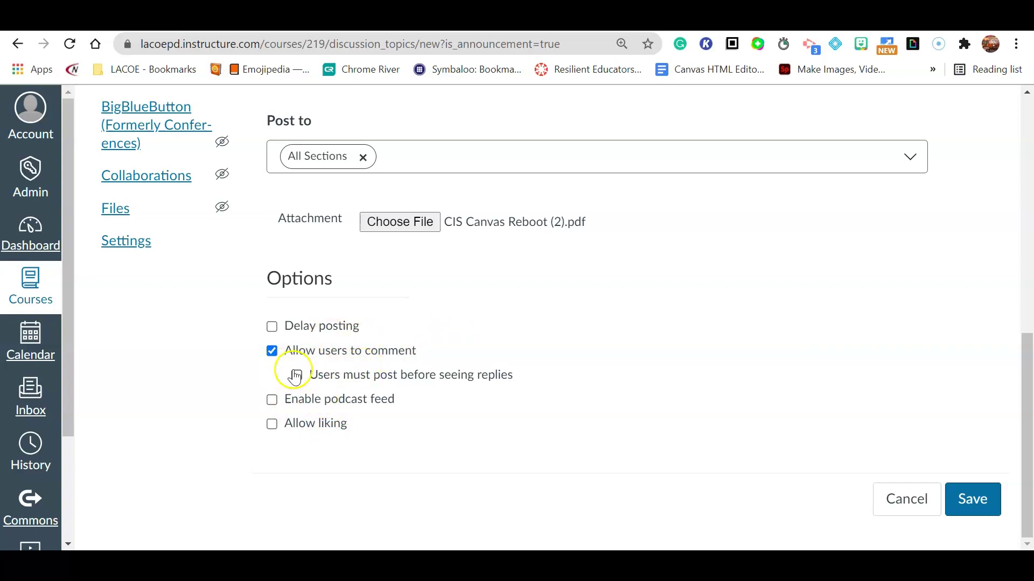
click(272, 401)
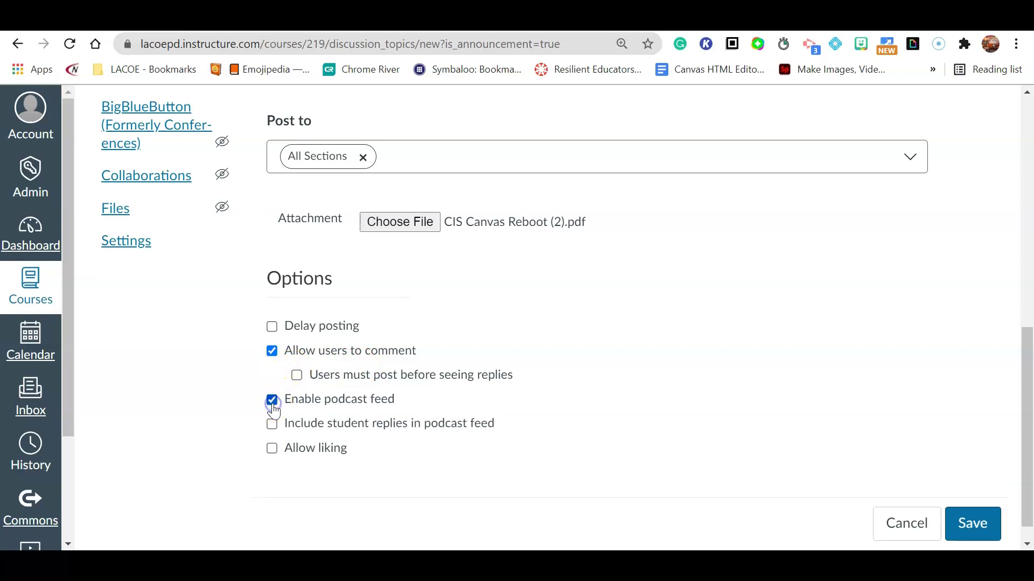
click(272, 448)
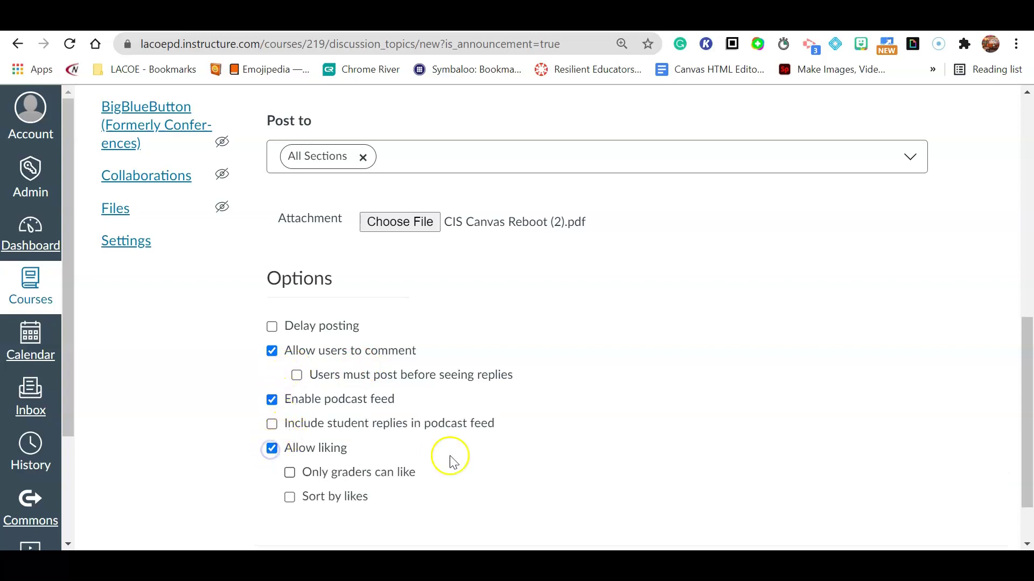
scroll(468, 447, down, 2)
click(955, 502)
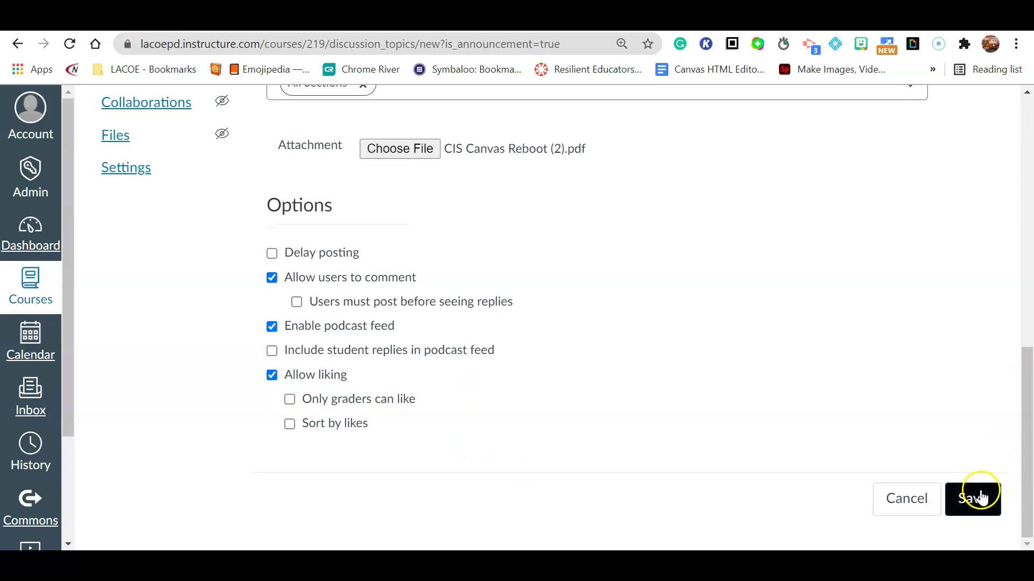
click(981, 492)
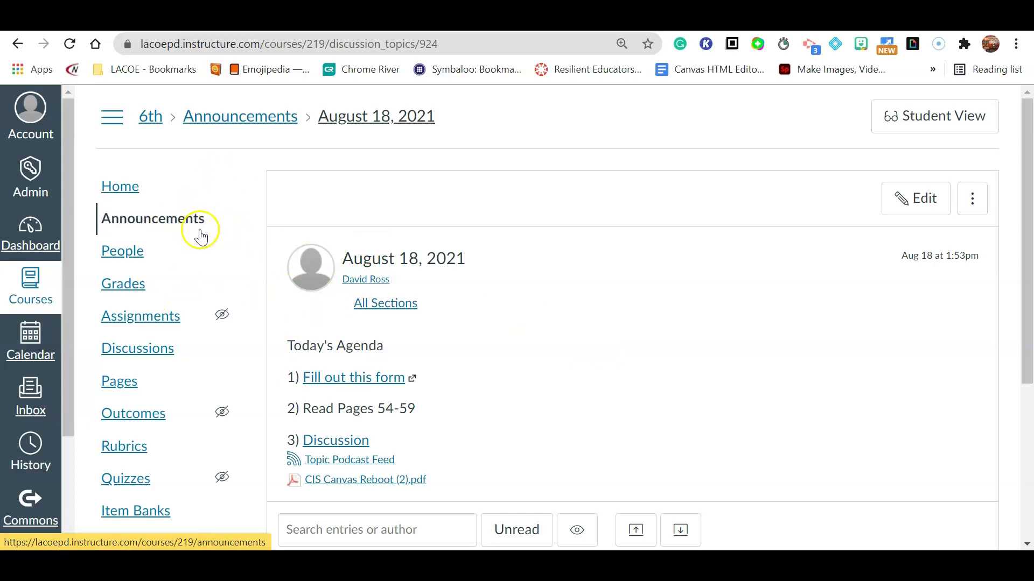
Open the course settings and look over the list of course navigation items.
scroll(190, 232, down, 5)
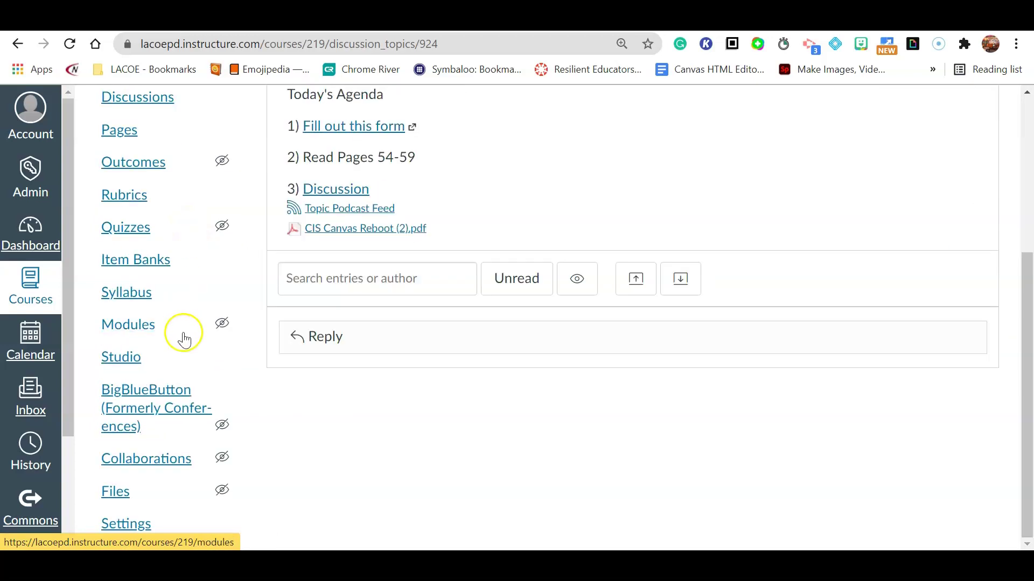
click(139, 527)
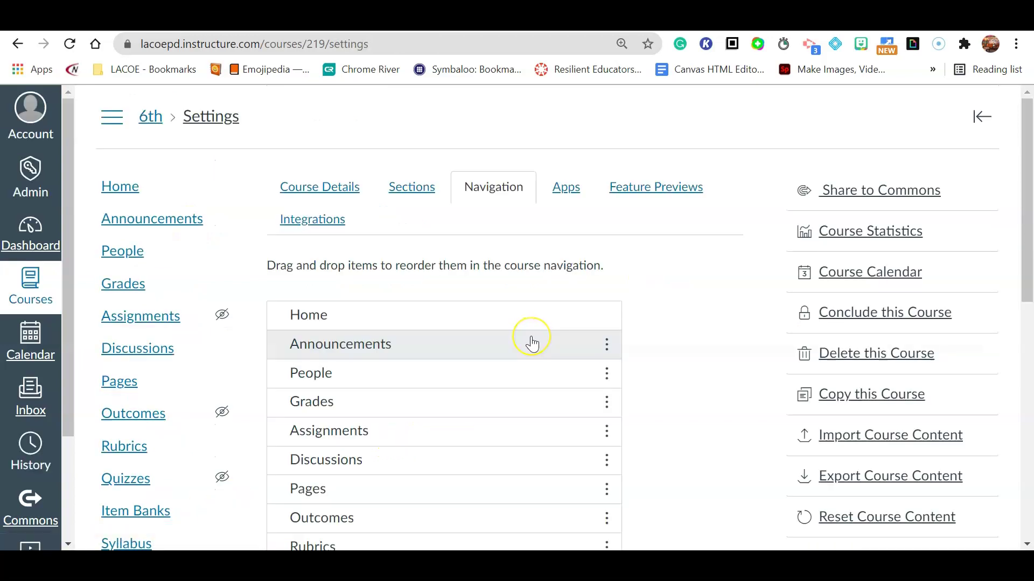
scroll(528, 341, down, 2)
scroll(450, 278, up, 2)
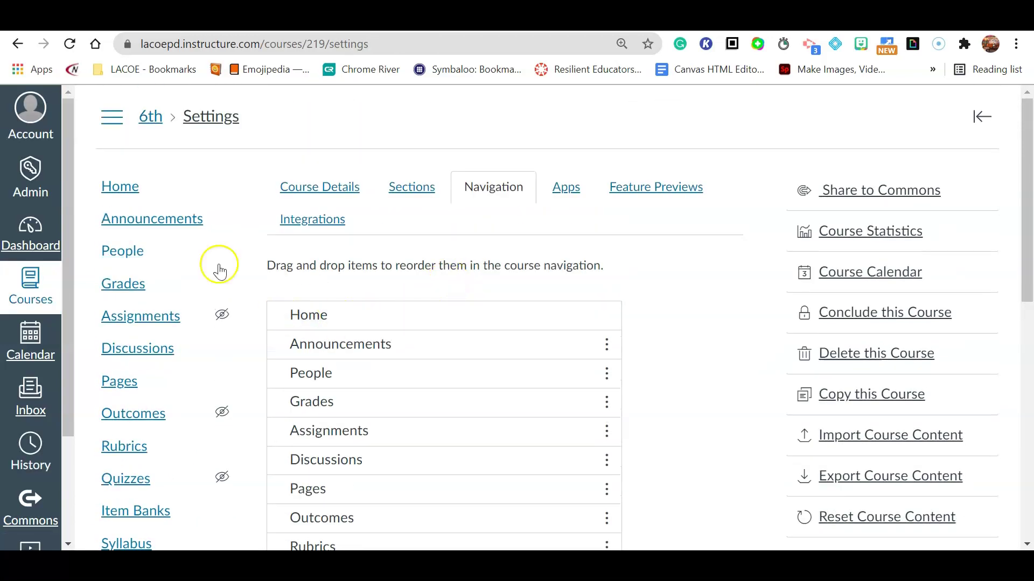
Enter Student View from the course home page and open the August 18, 2021 announcement.
click(120, 195)
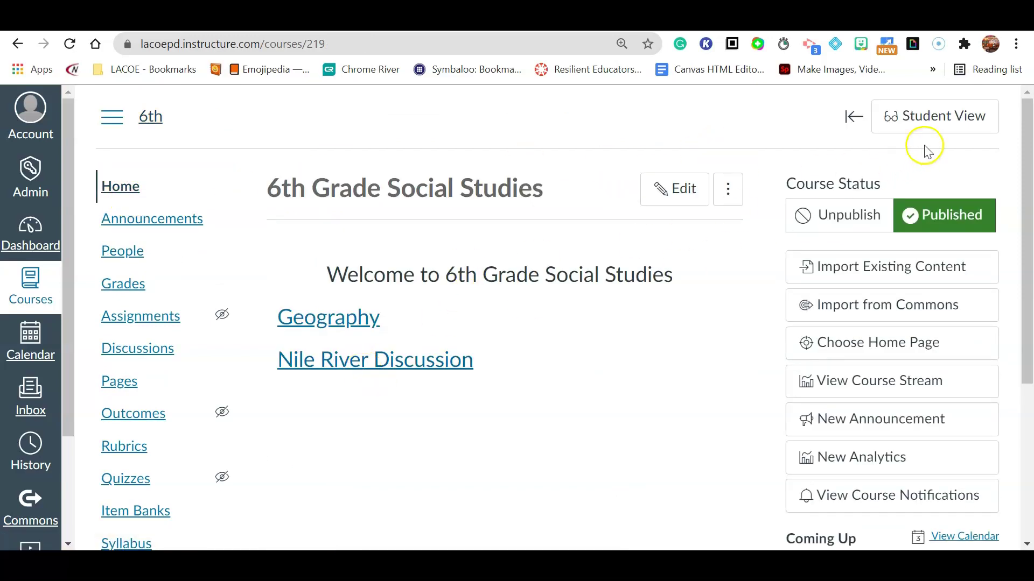
click(938, 129)
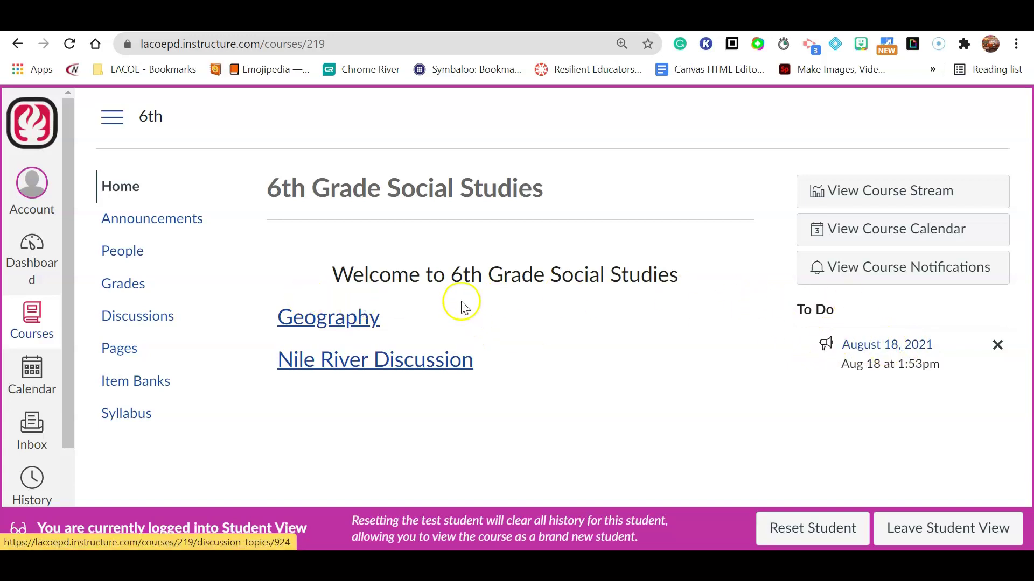
click(147, 225)
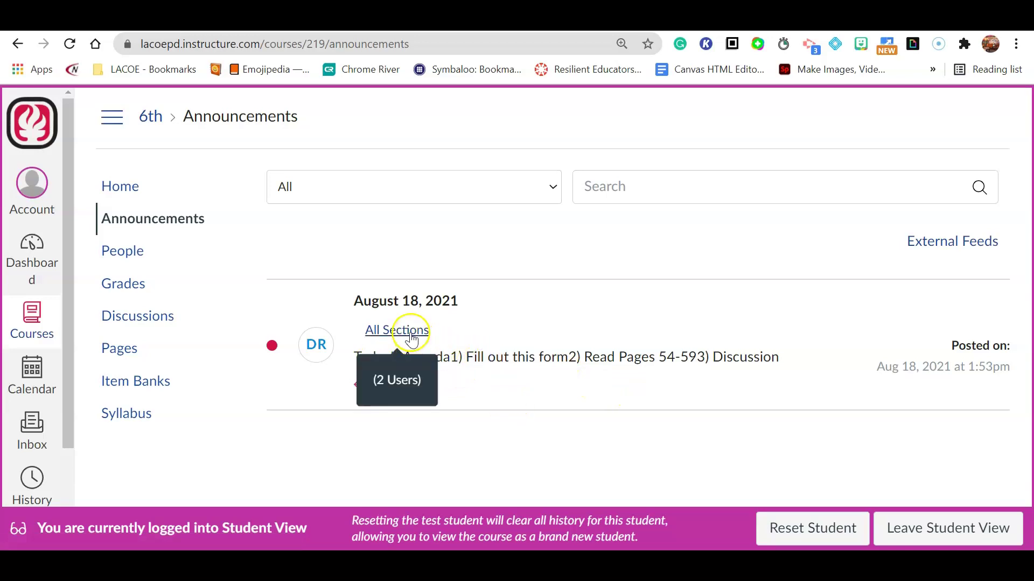
click(399, 309)
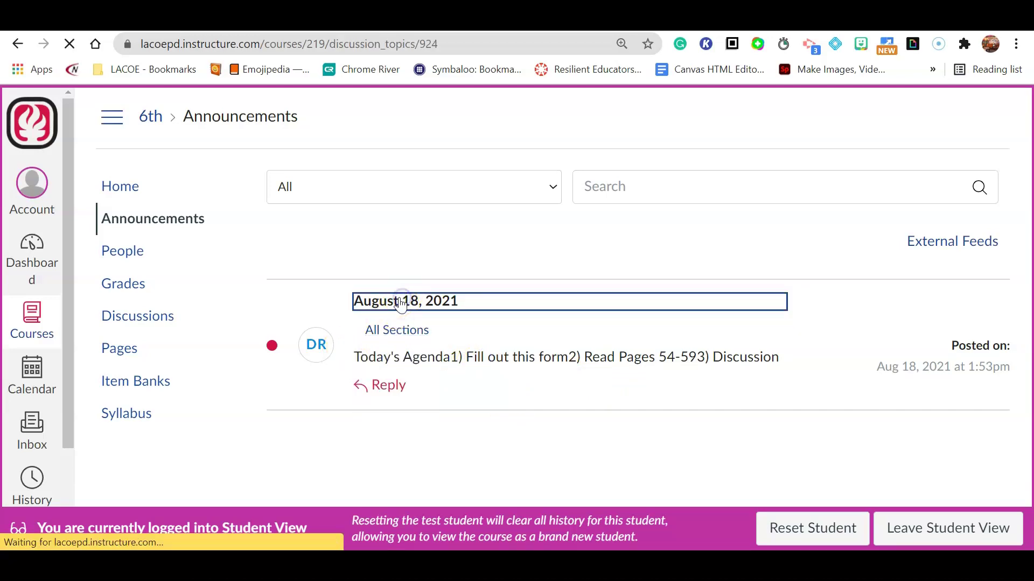
scroll(400, 306, down, 2)
Test the announcement's "Fill out this form" and "Discussion" links as a student, and leave Student View.
click(366, 214)
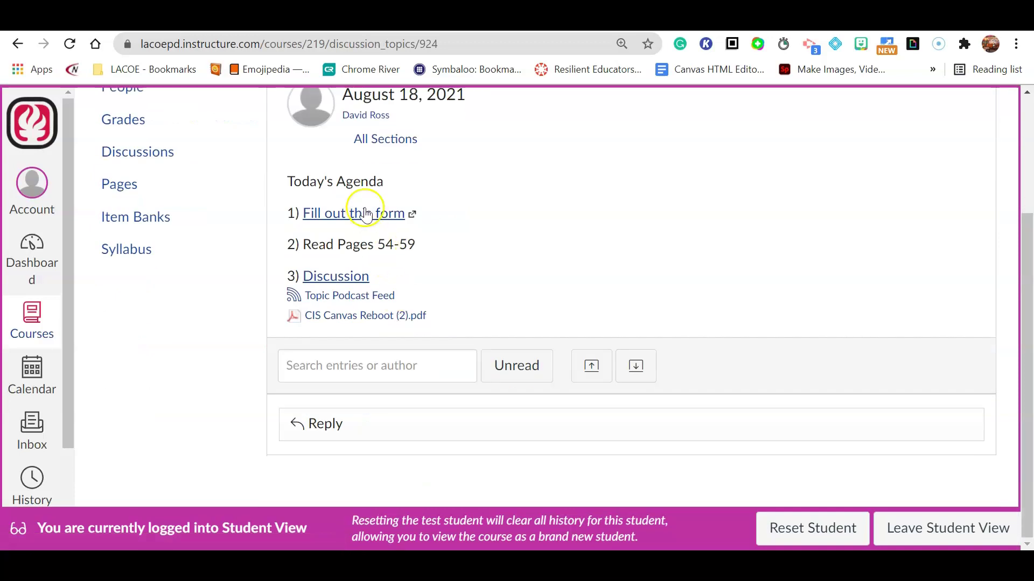
click(324, 216)
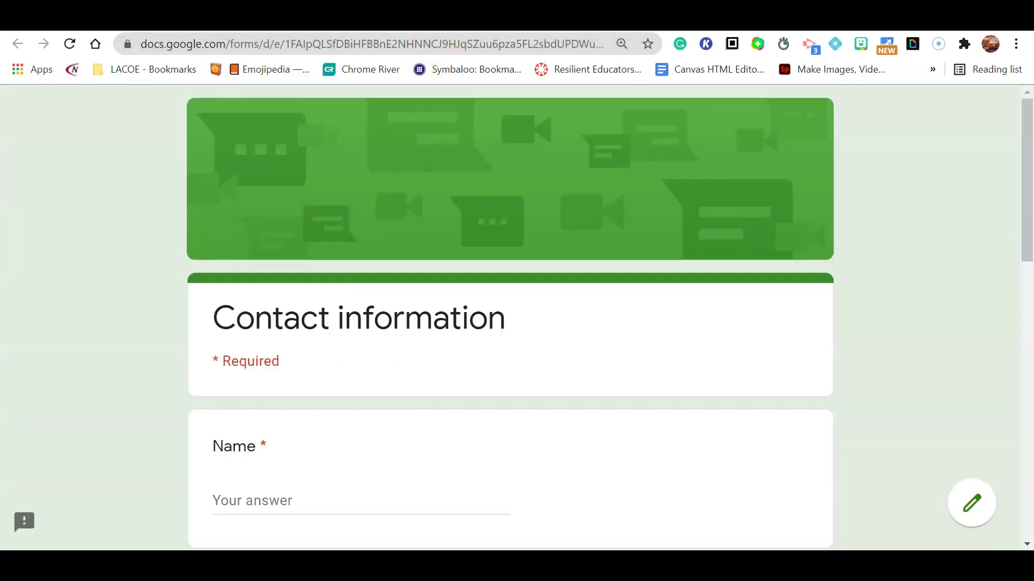
key(ctrl+w)
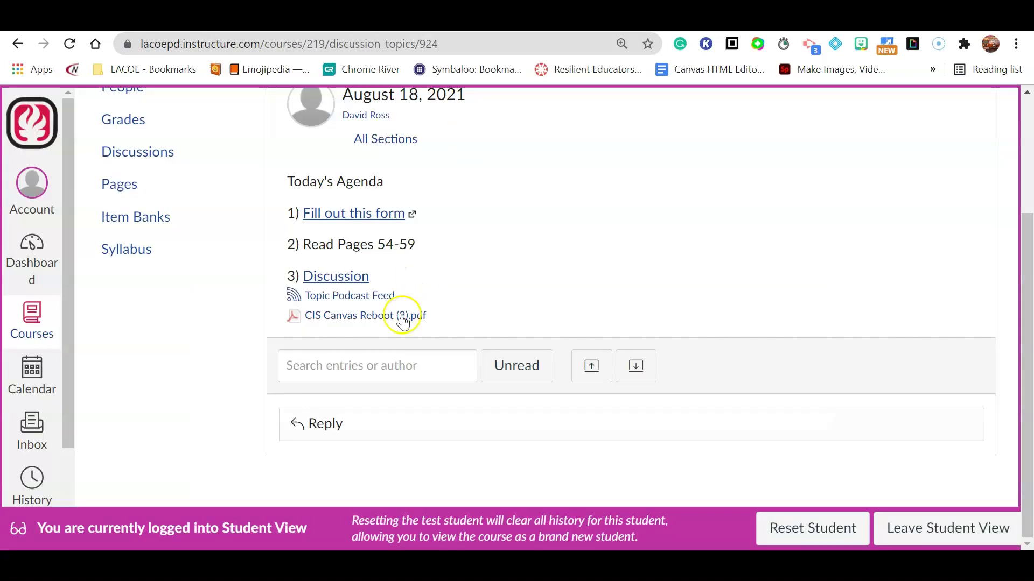
click(341, 276)
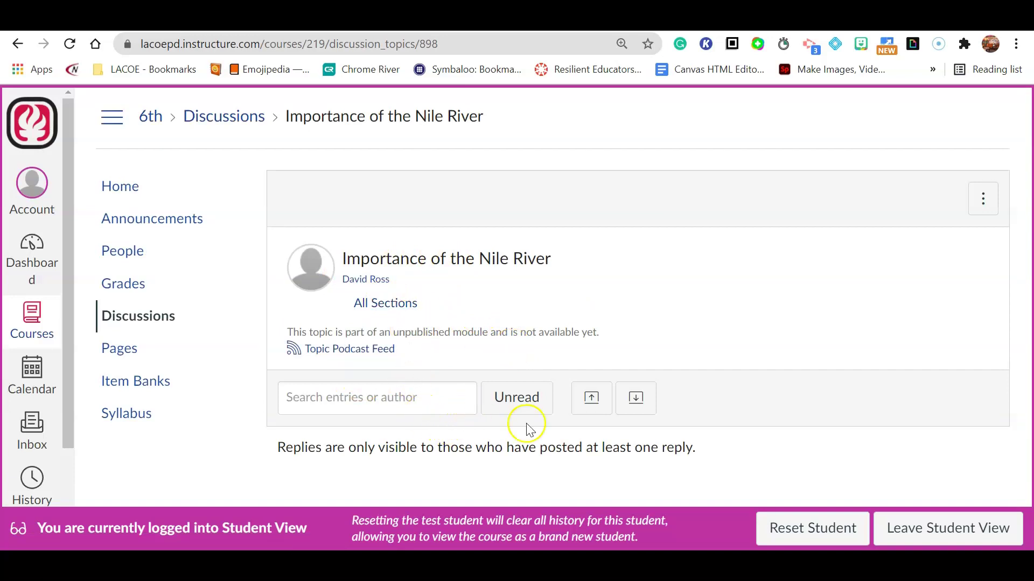
click(941, 528)
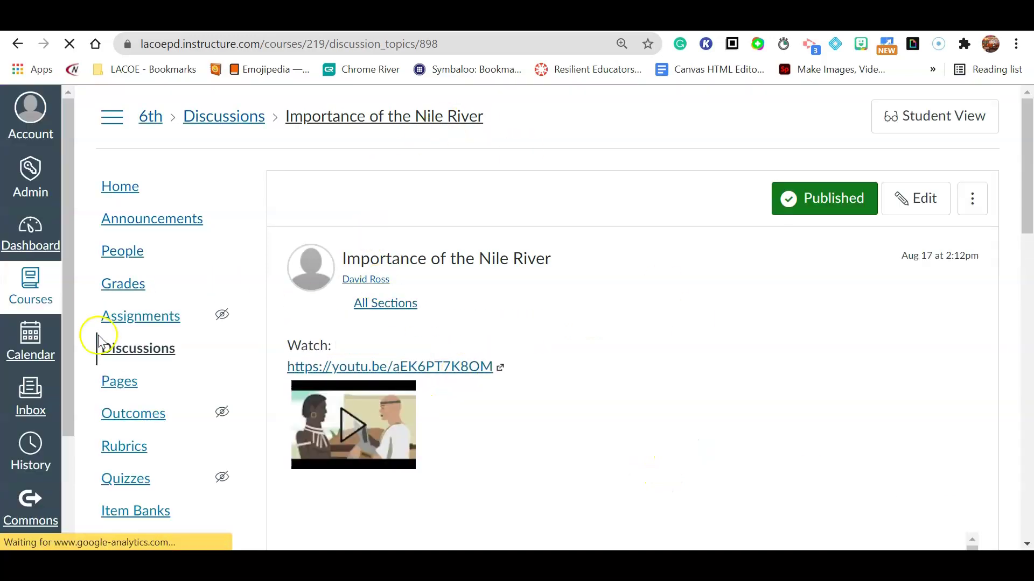